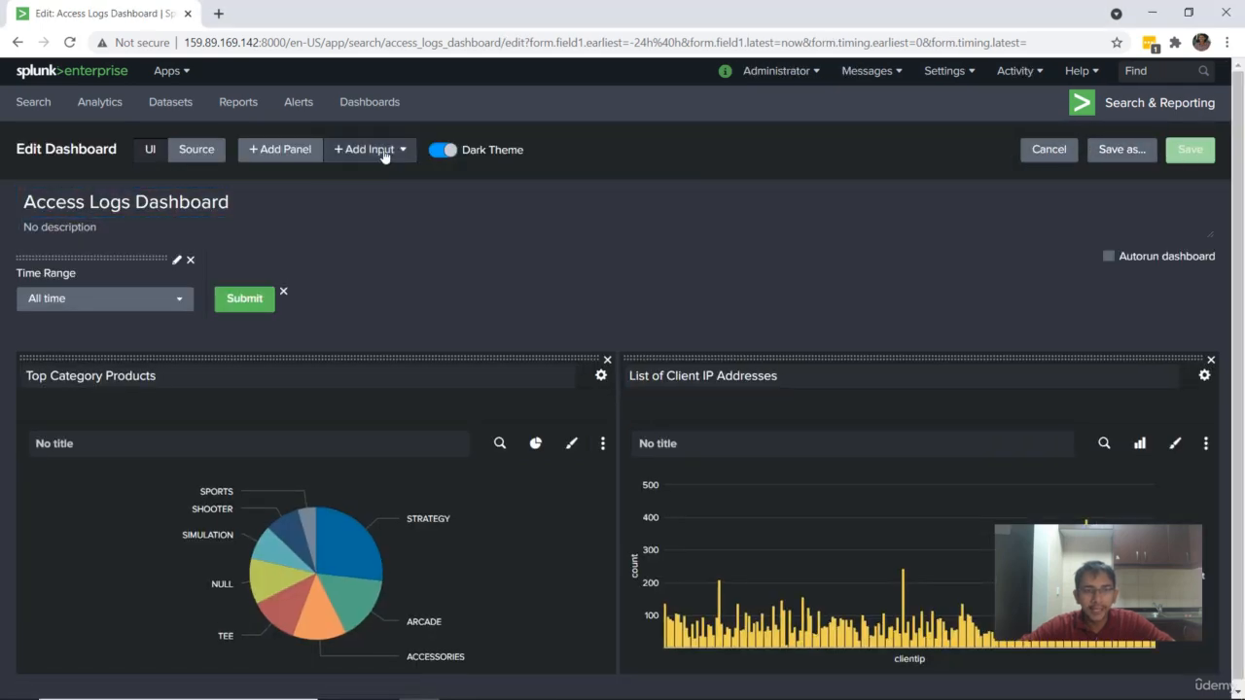
left_click(387, 151)
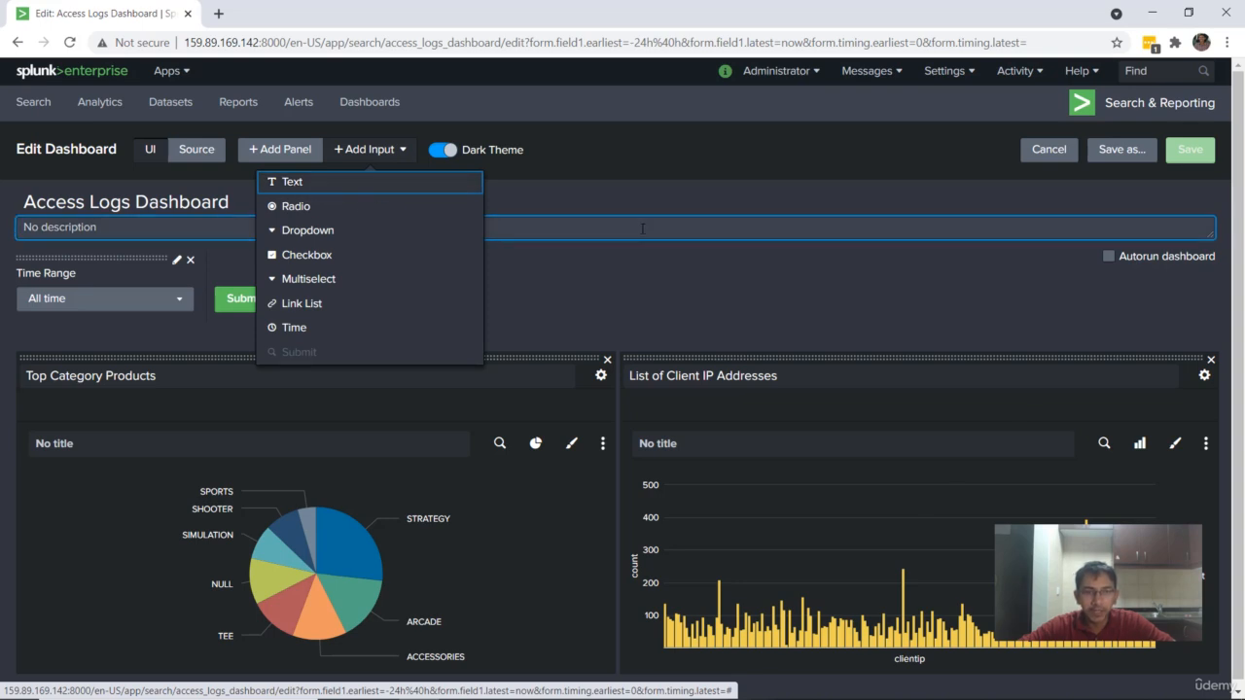
left_click(653, 137)
Step: Open the Splunk home page in a new browser tab and enter the Search & Reporting app
right_click(98, 73)
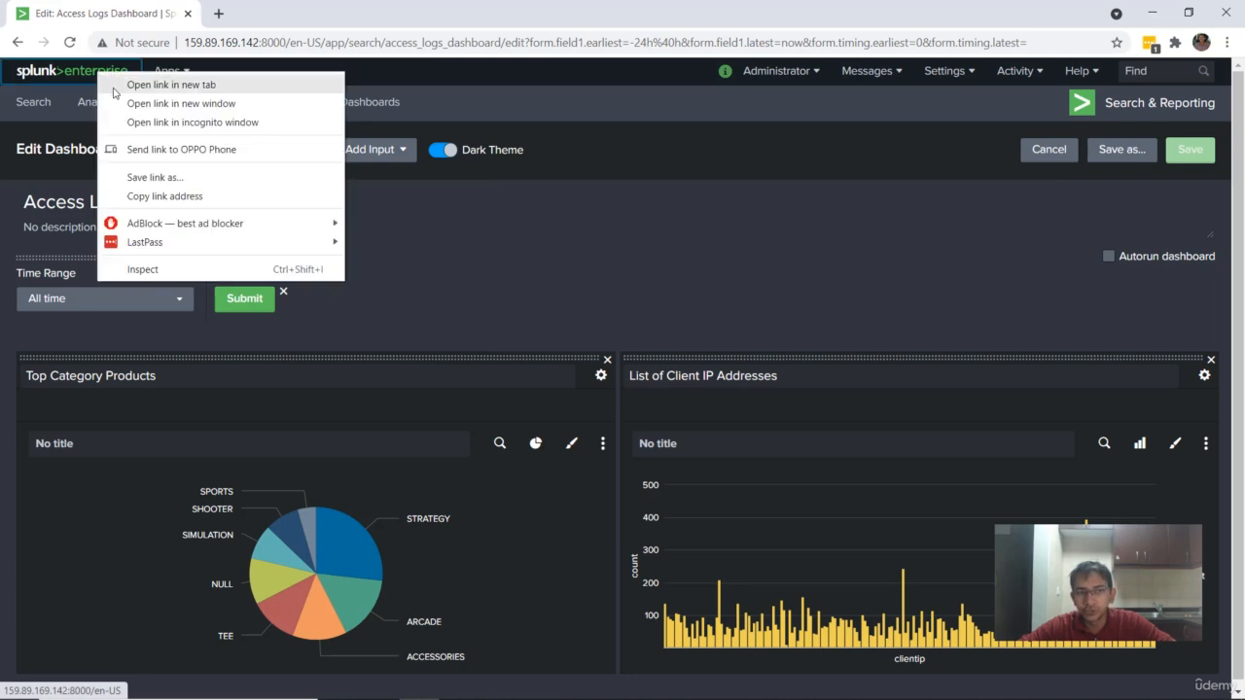
left_click(114, 85)
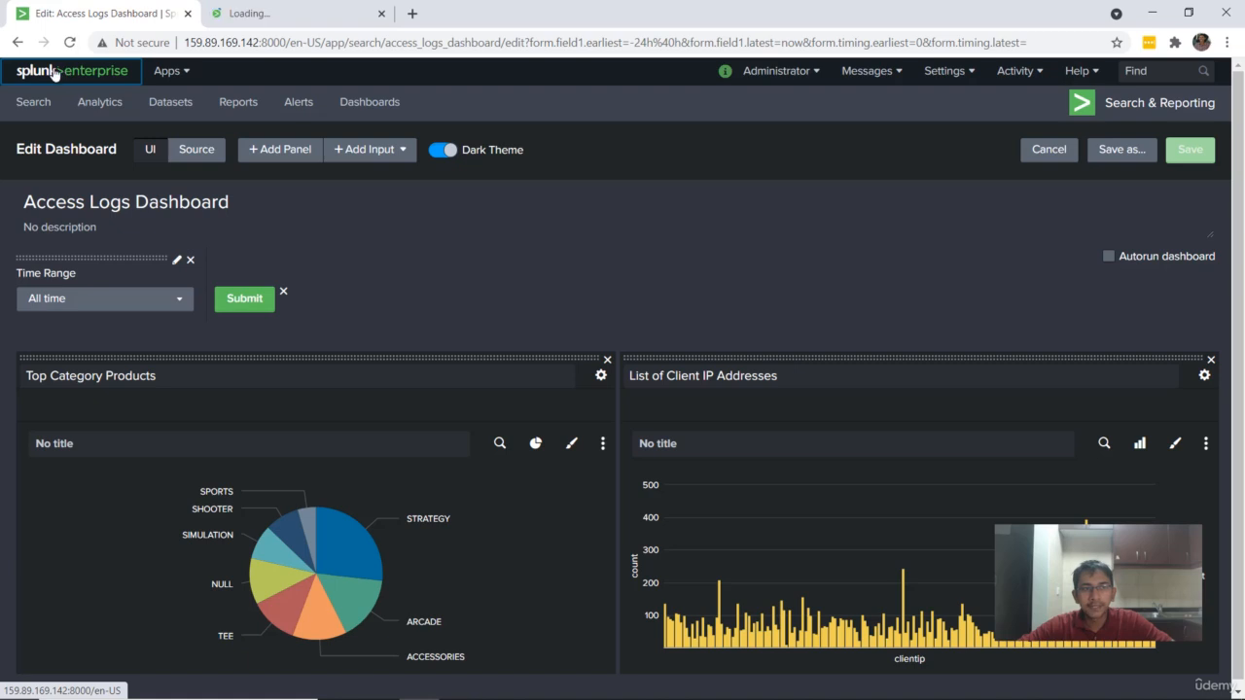
left_click(240, 9)
left_click(92, 138)
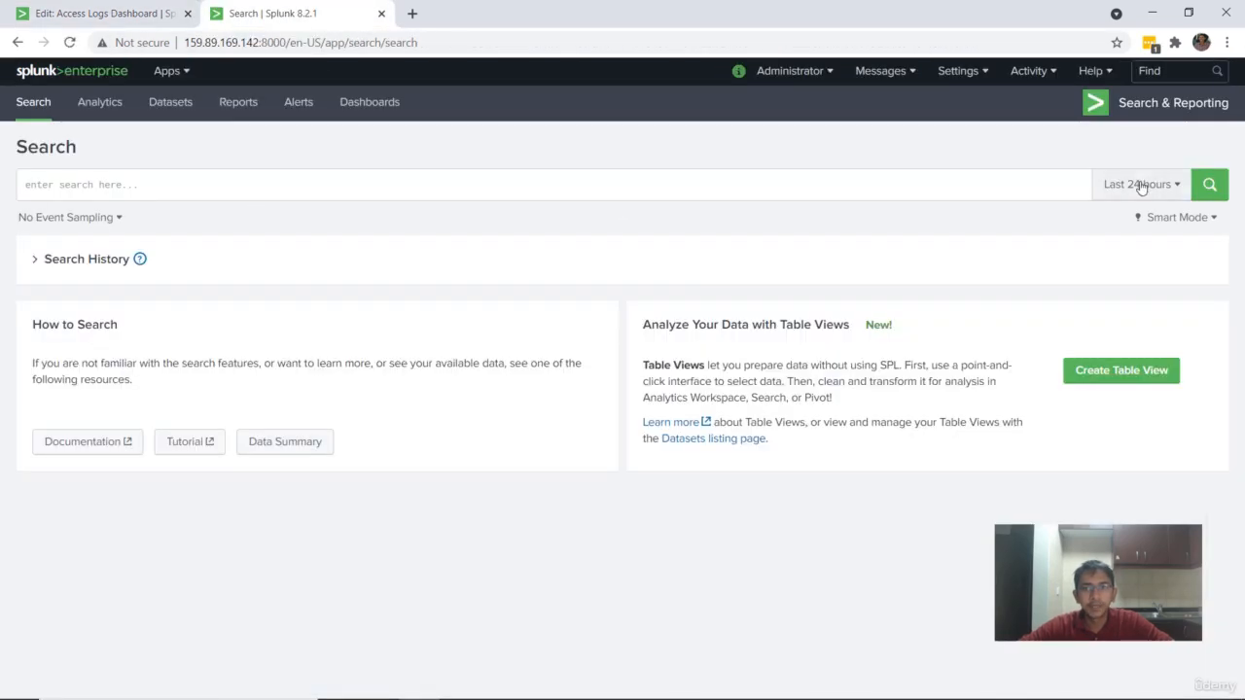
Step: Set the search time range to All time and list the linux_secure sourcetype events from the data summary
left_click(1140, 185)
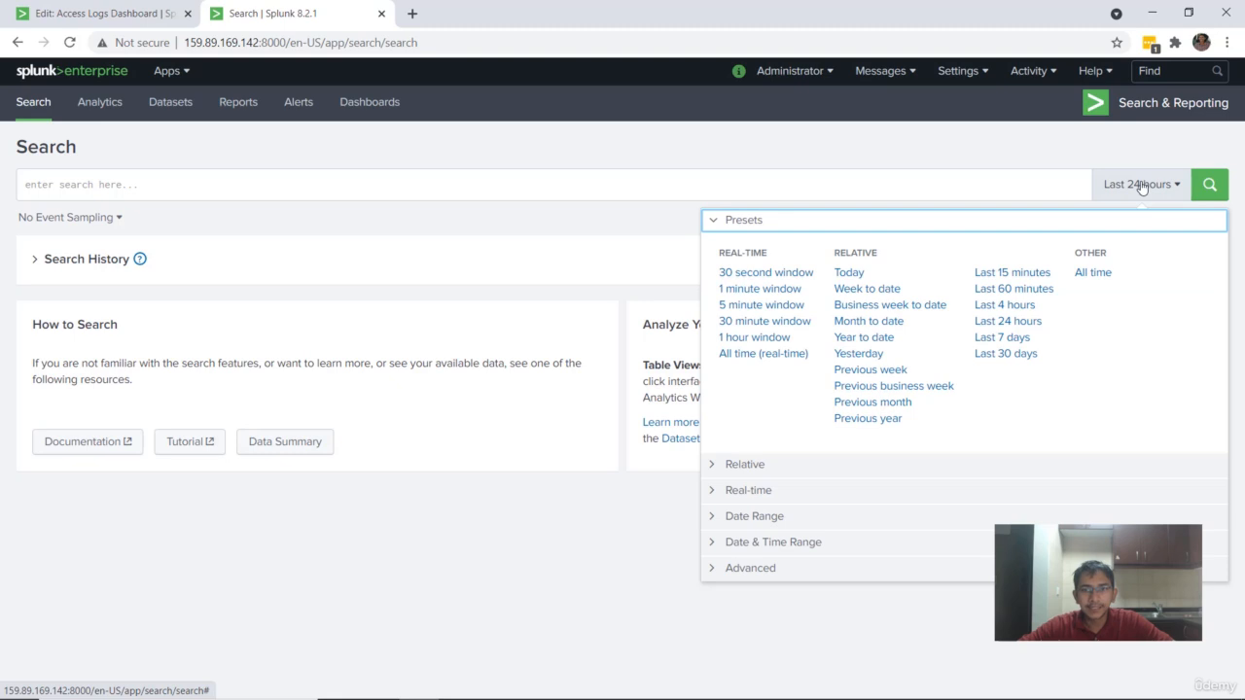
left_click(1092, 272)
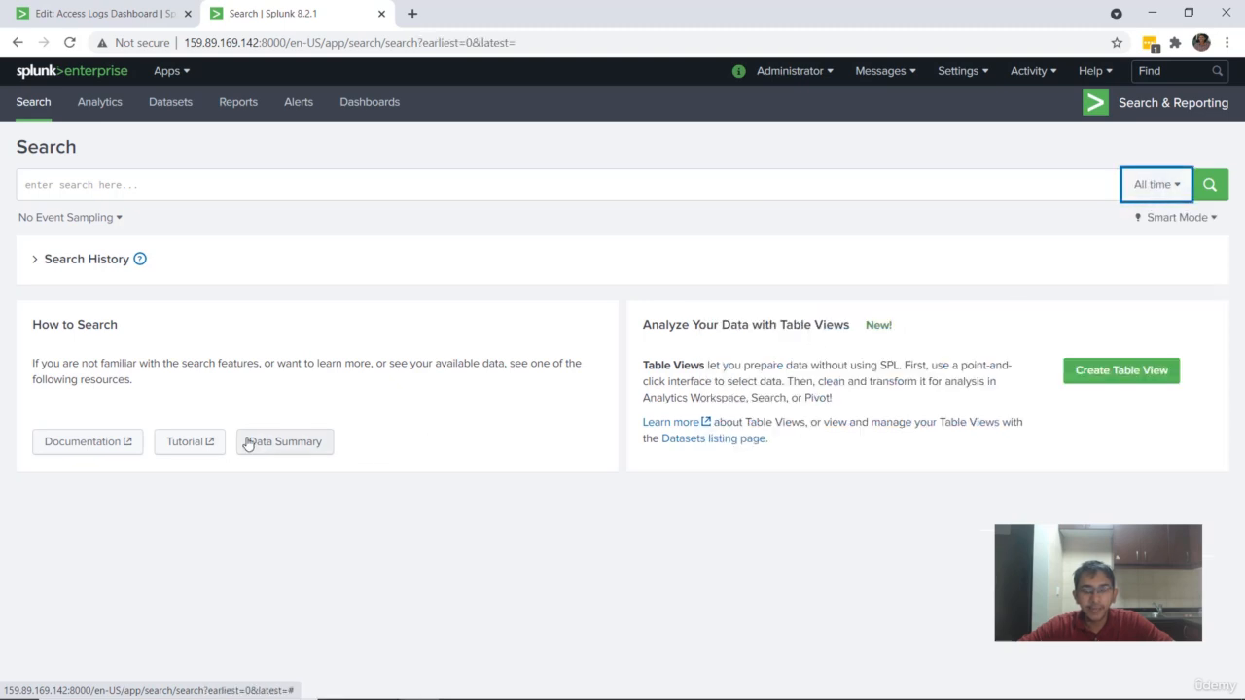
left_click(262, 447)
left_click(481, 158)
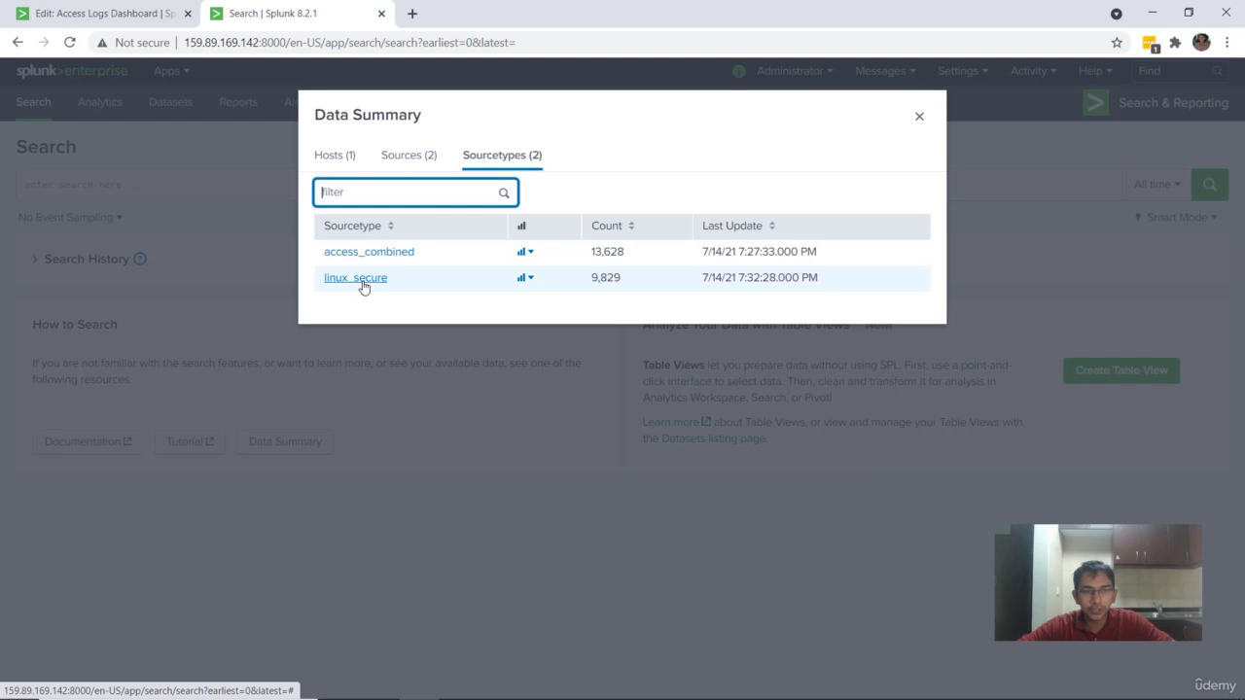
left_click(356, 278)
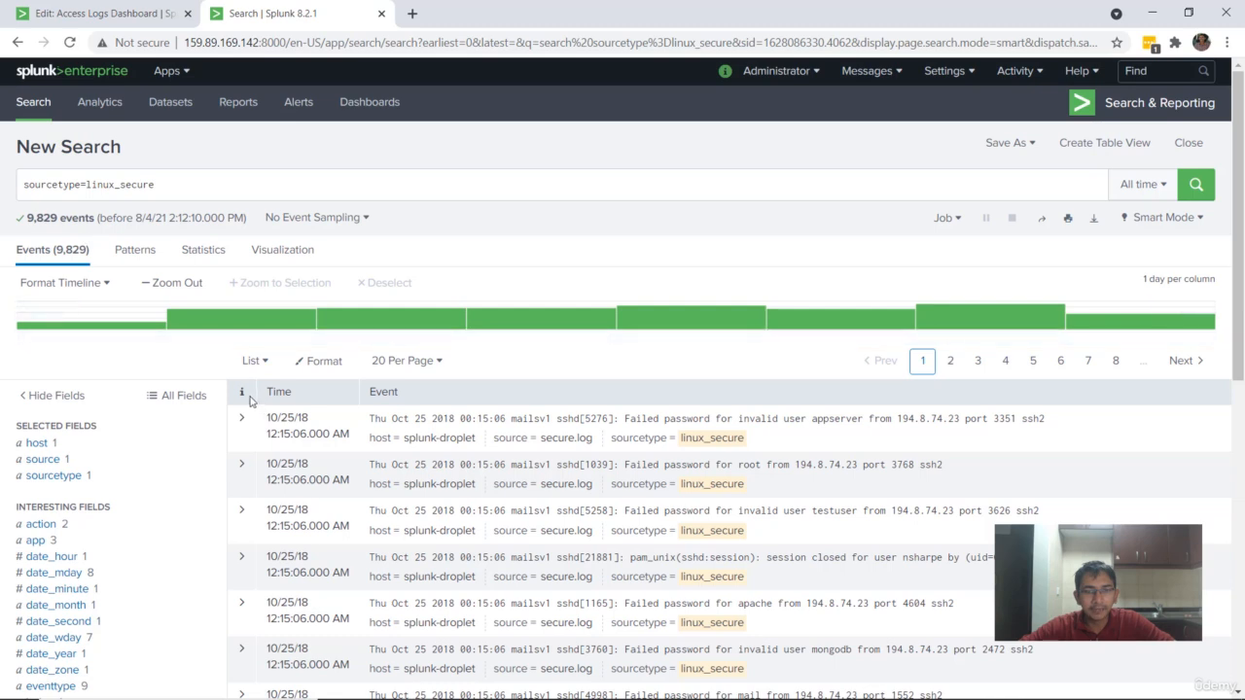
Step: Extend the linux_secure search with "| stats count by src, user" and run it
left_click(191, 185)
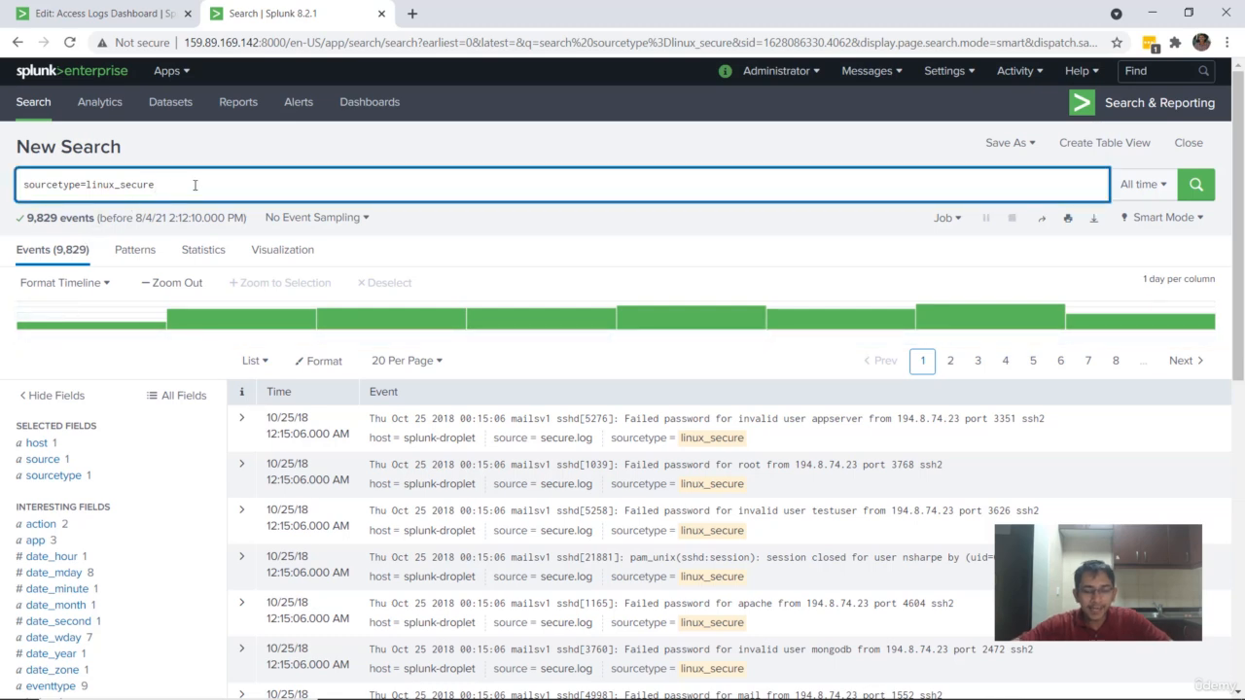
type("|")
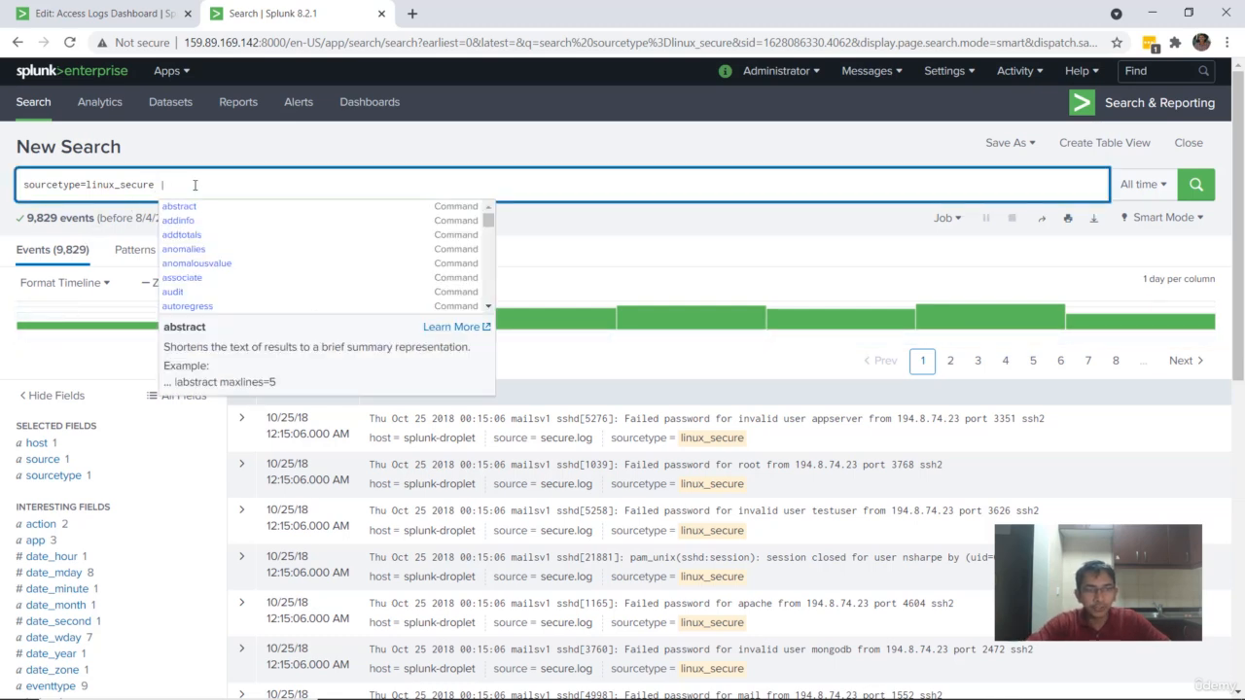
type(" stats count by")
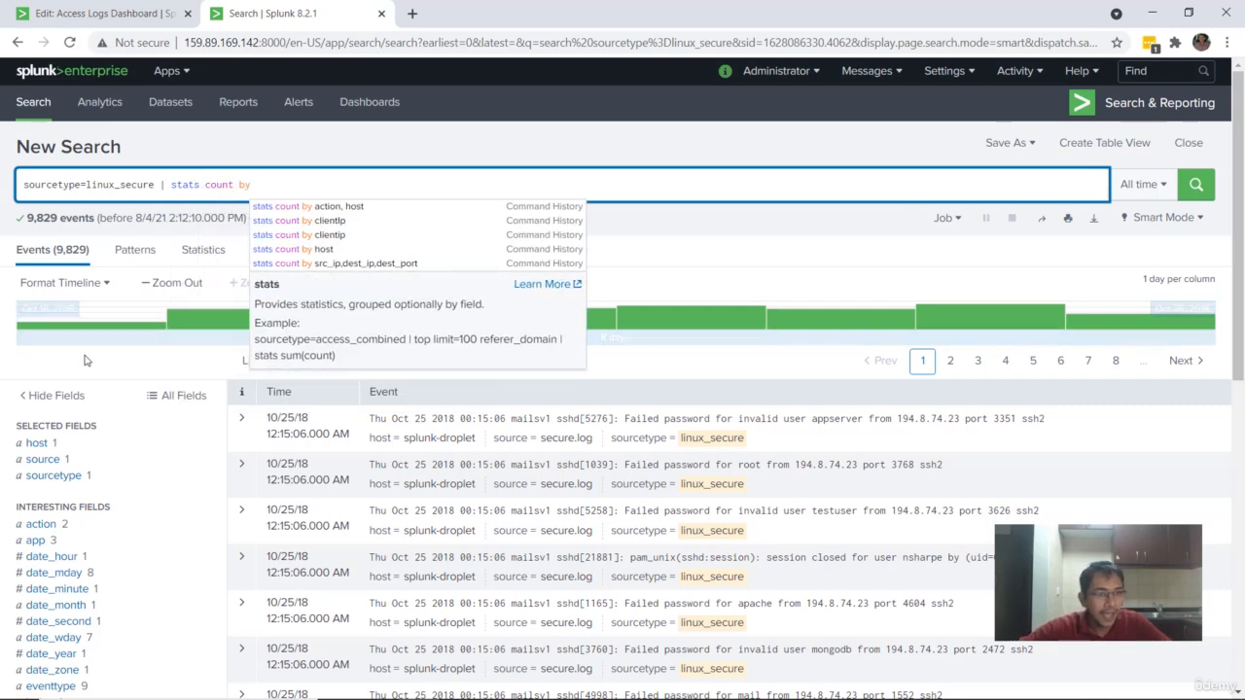
scroll(85, 356, "down", 3)
scroll(85, 362, "down", 2)
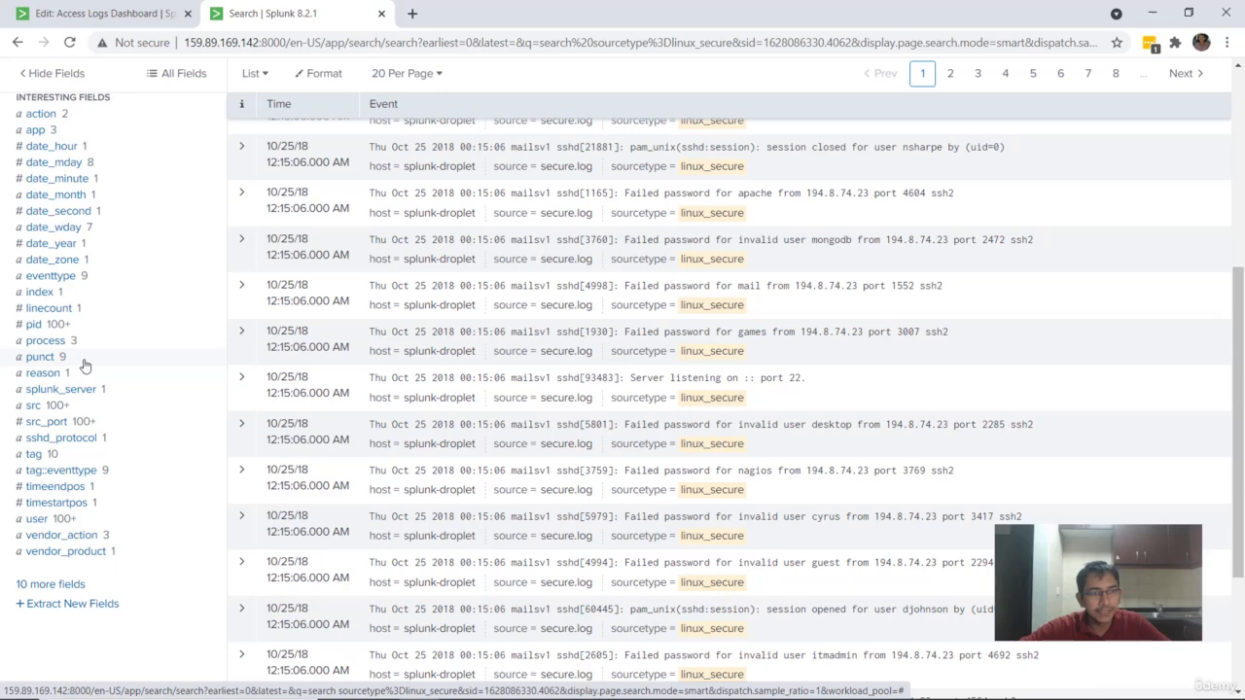
type("sr")
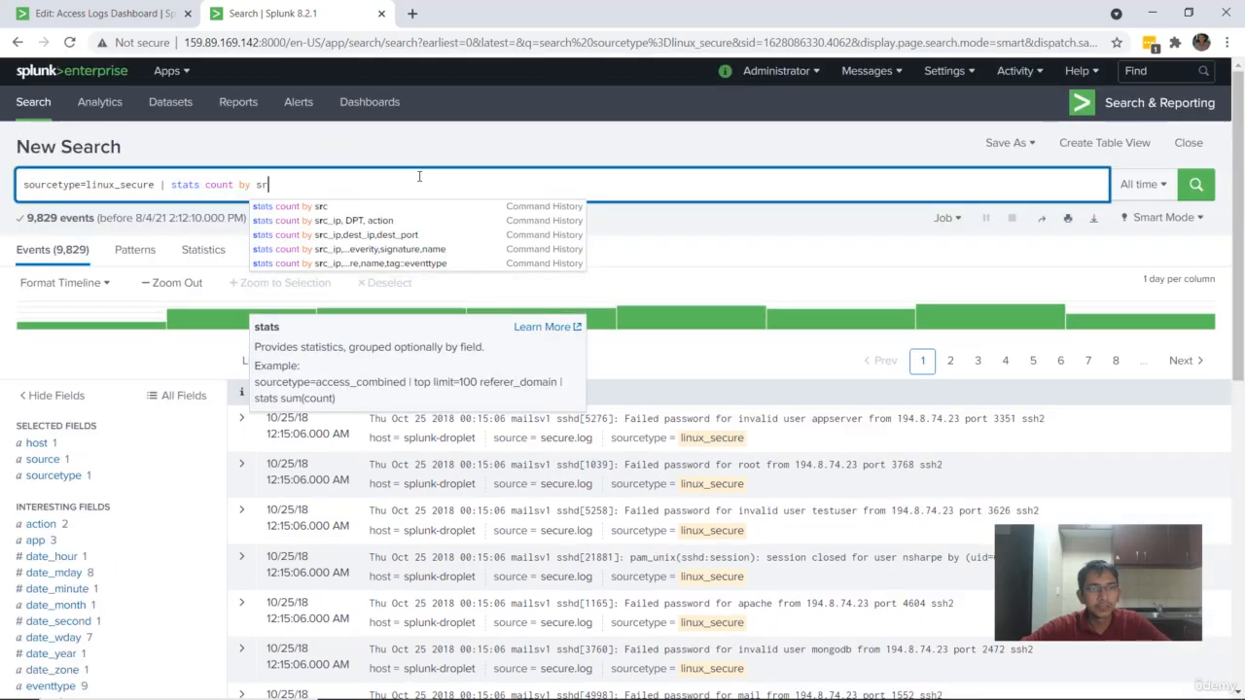
type("c, user")
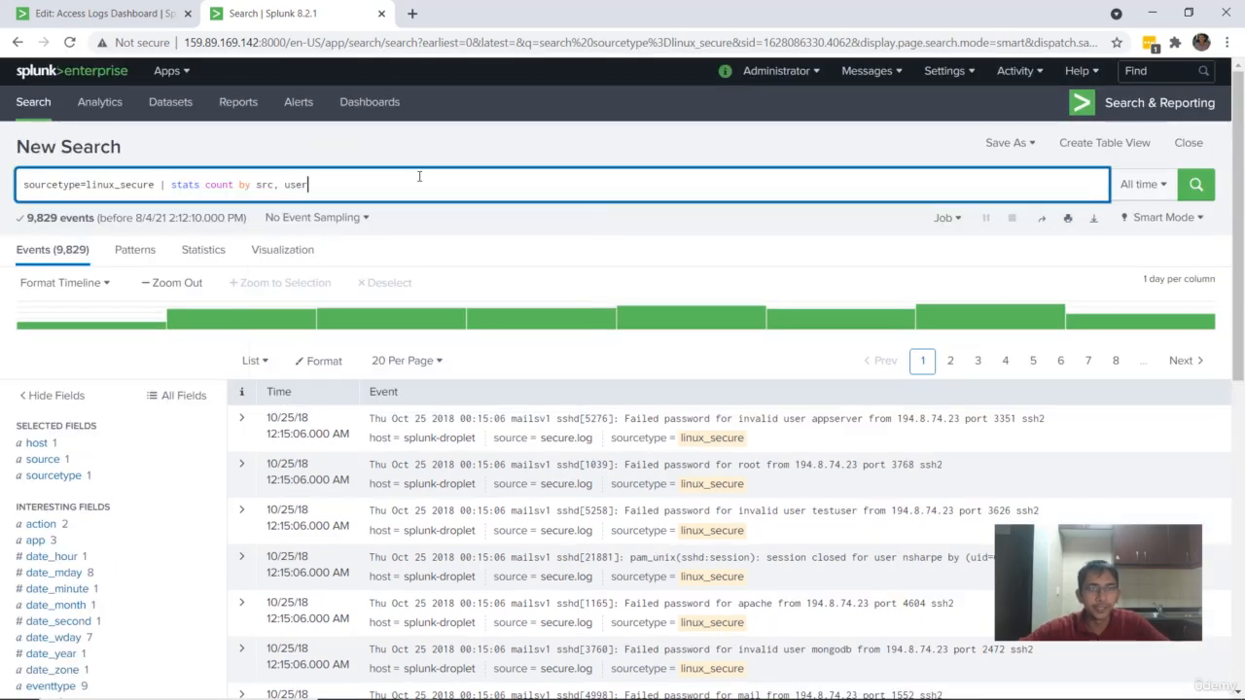
left_click(1196, 184)
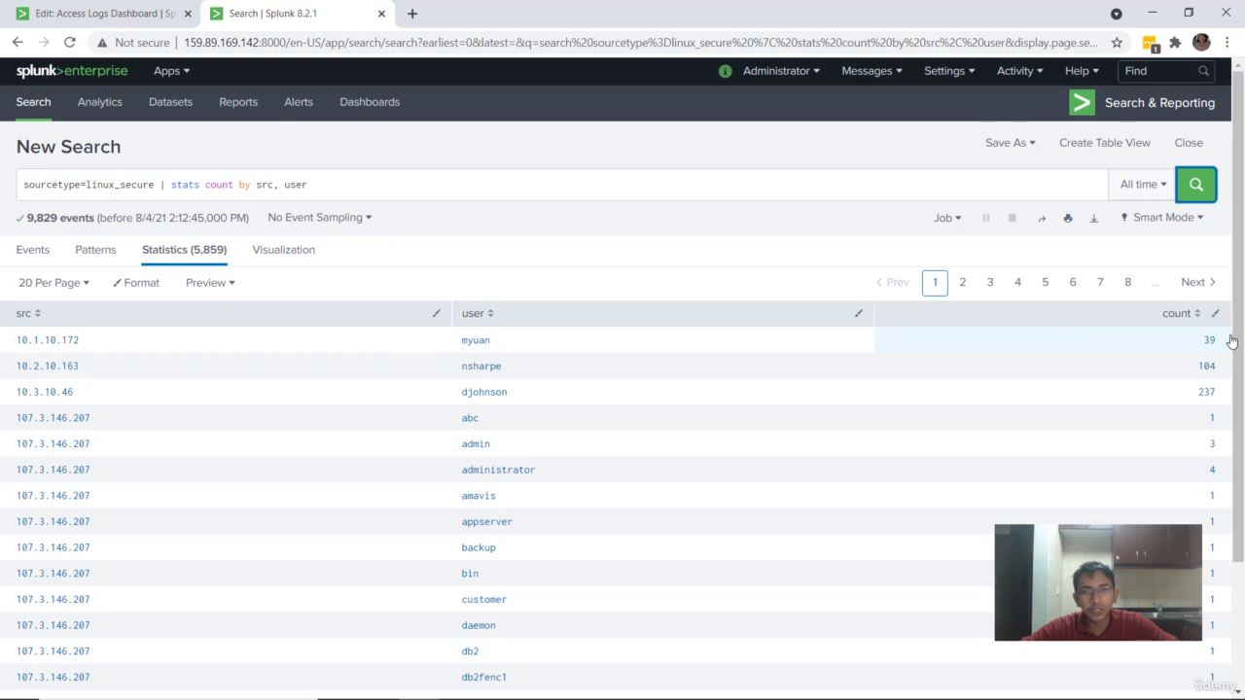
Step: Save the search results to the existing Access Logs Dashboard as a panel titled "Linux Secure Logs" and view the dashboard
left_click_drag(372, 183, 2, 183)
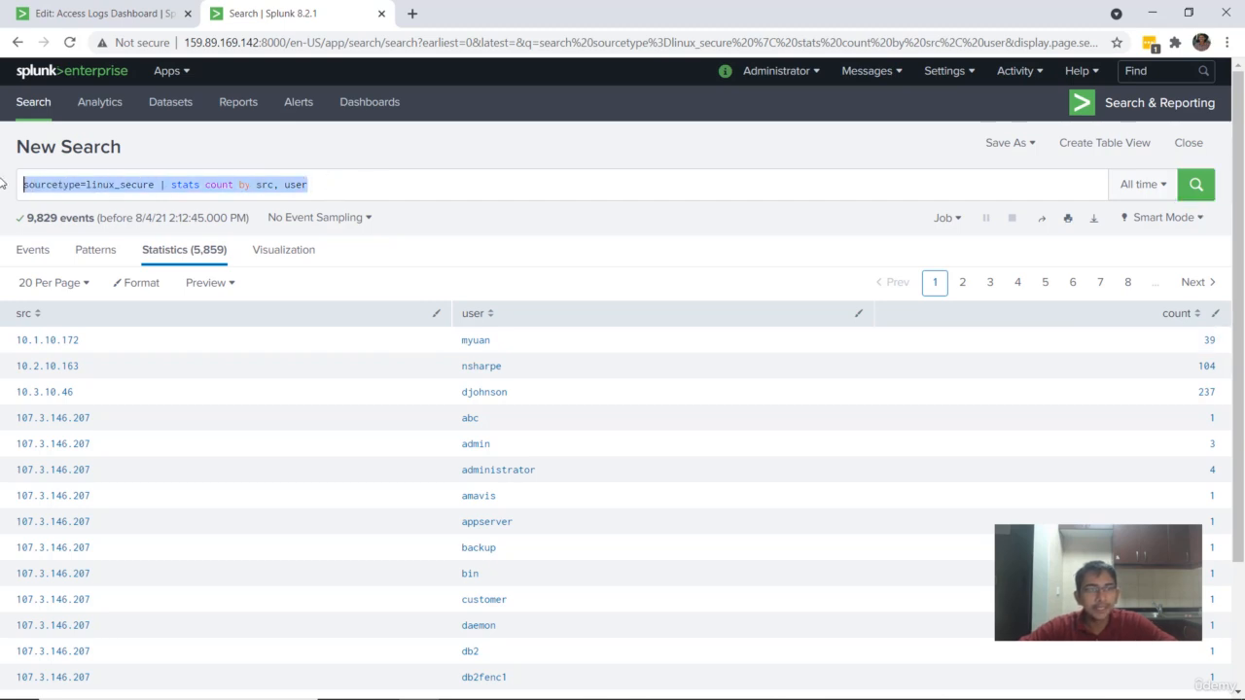
left_click(1008, 143)
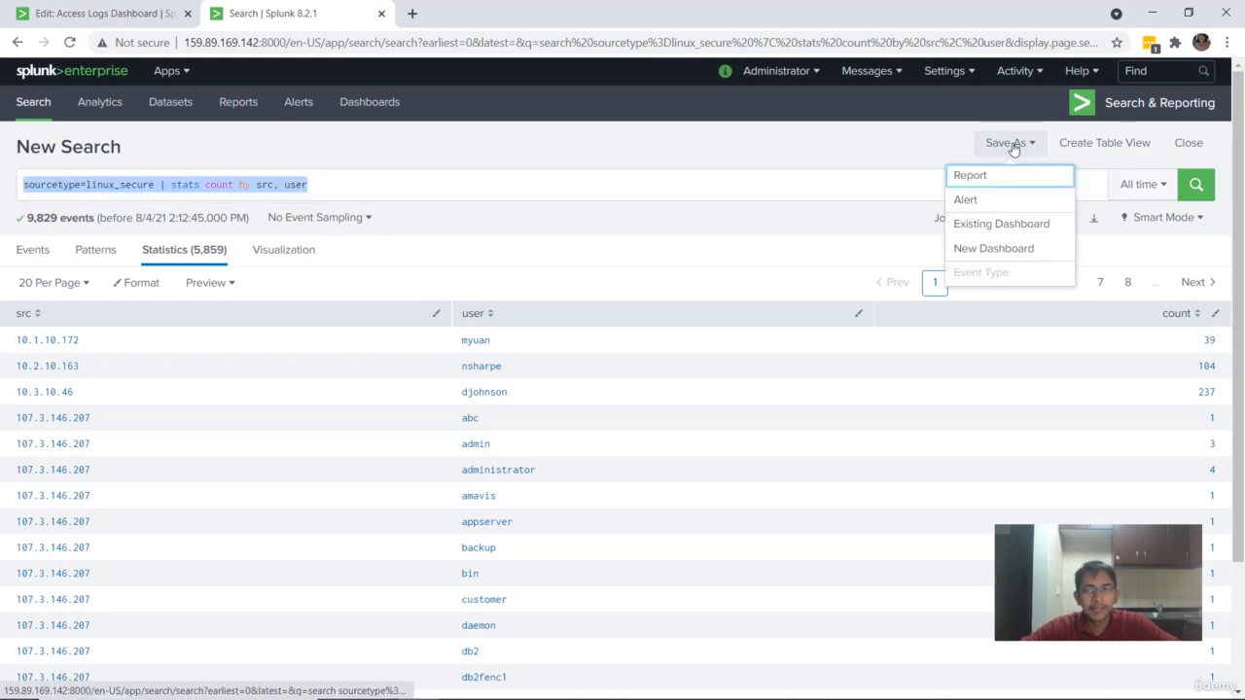
left_click(993, 224)
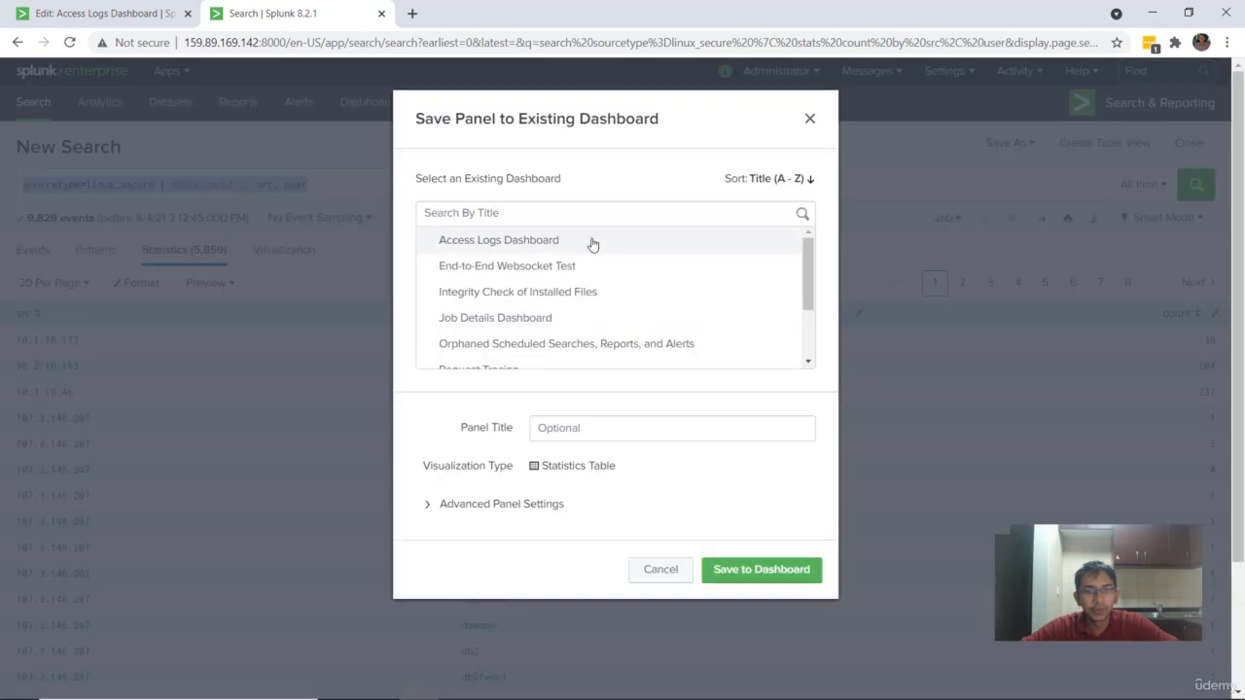
left_click(609, 420)
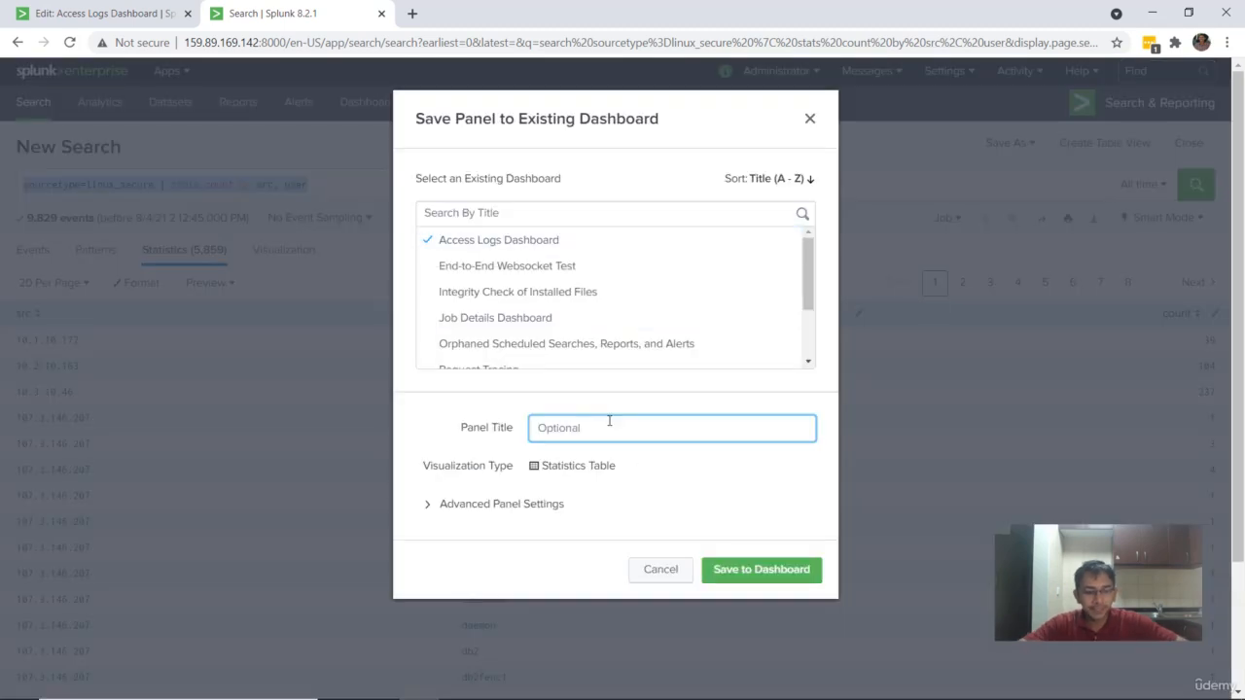
type("Linux S")
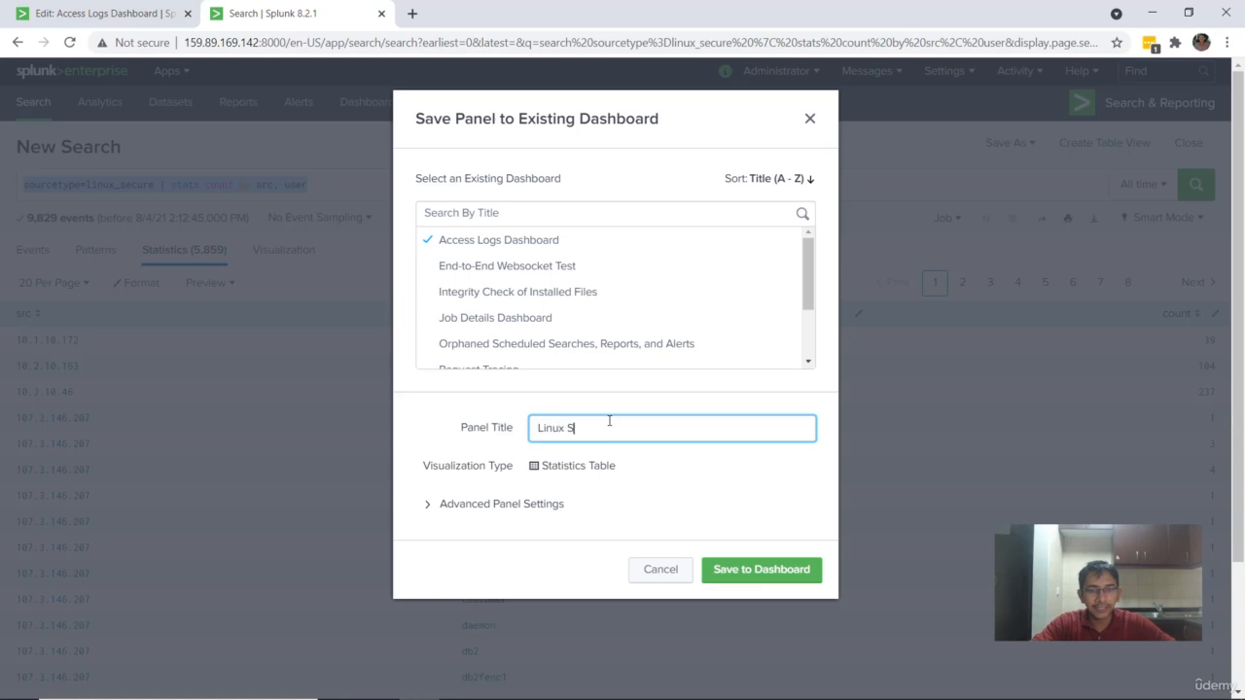
type("ecure Logs")
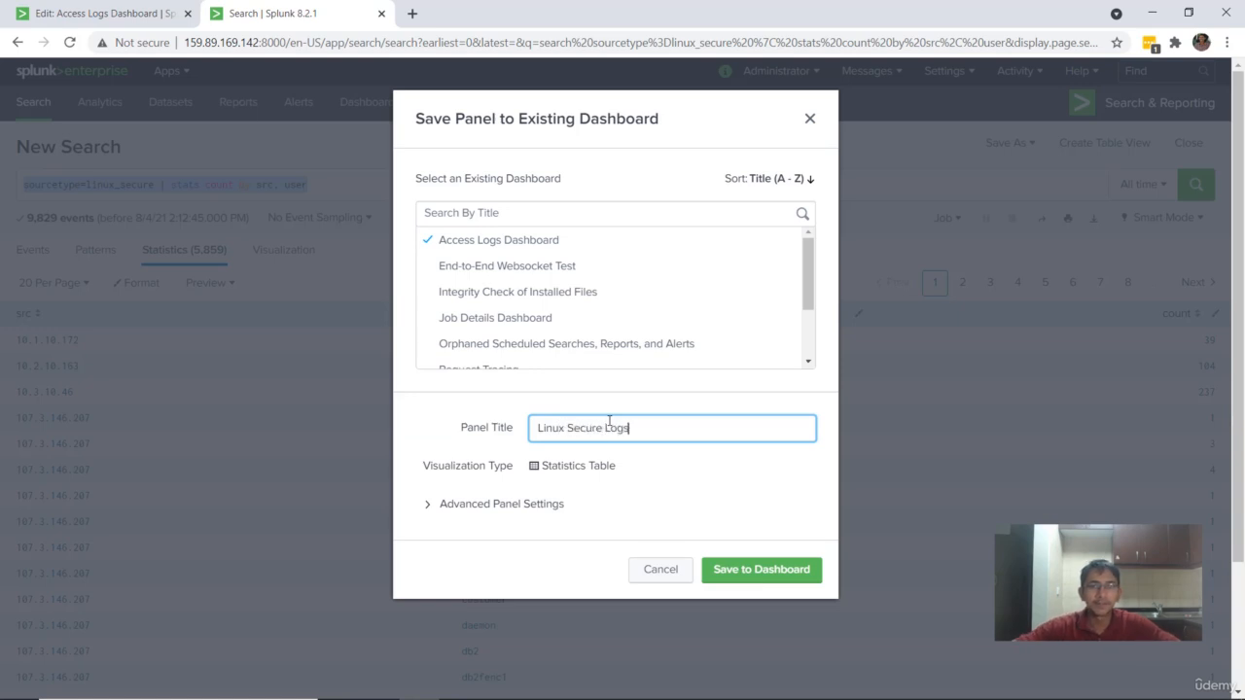
left_click(737, 574)
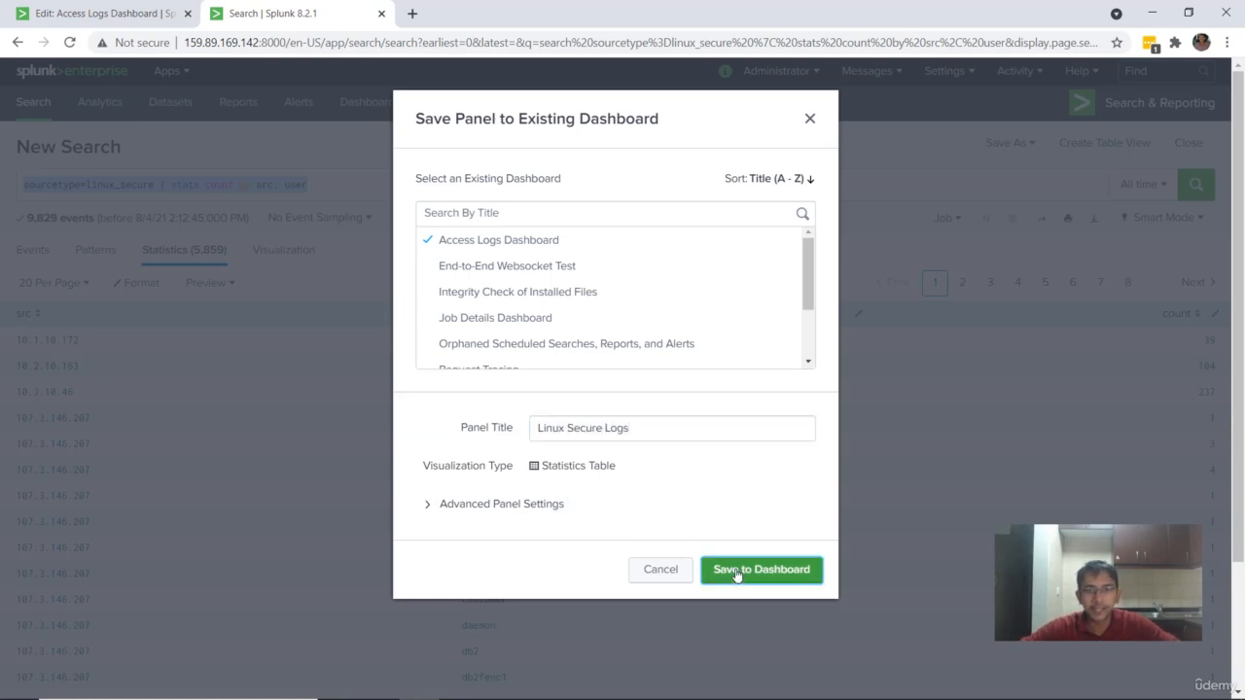
left_click(772, 242)
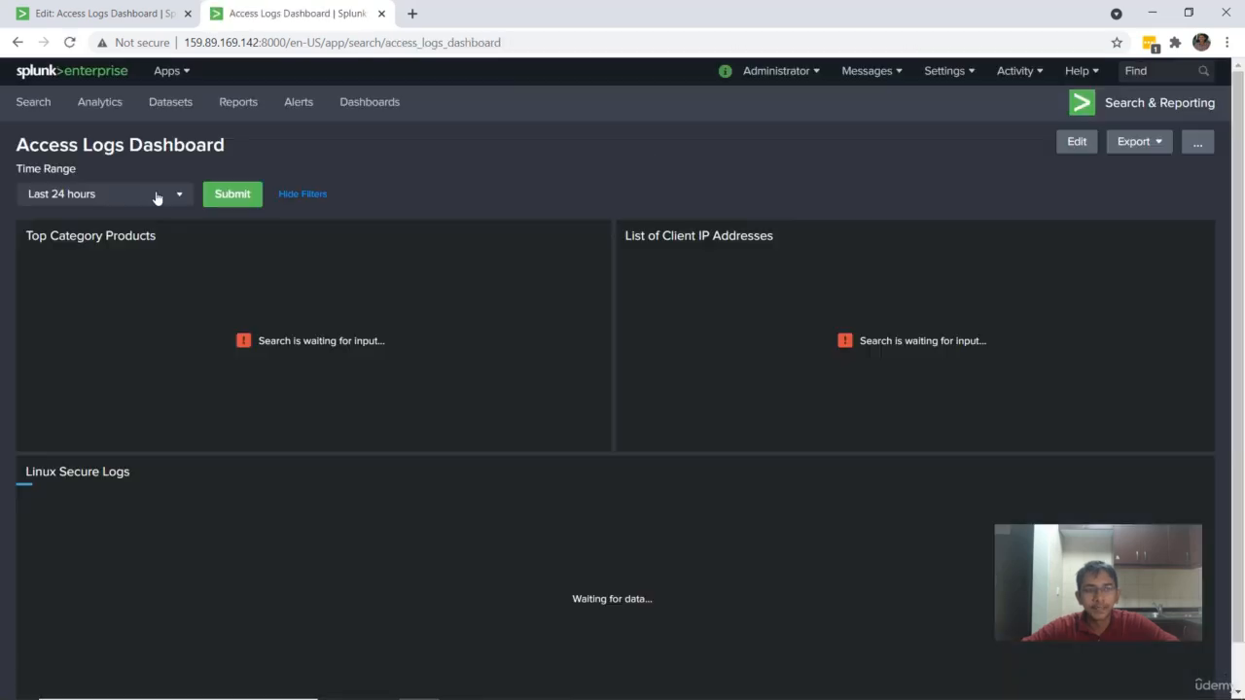
Step: Set the dashboard's time range to All time, submit it, and look over the Linux Secure Logs panel
left_click(157, 194)
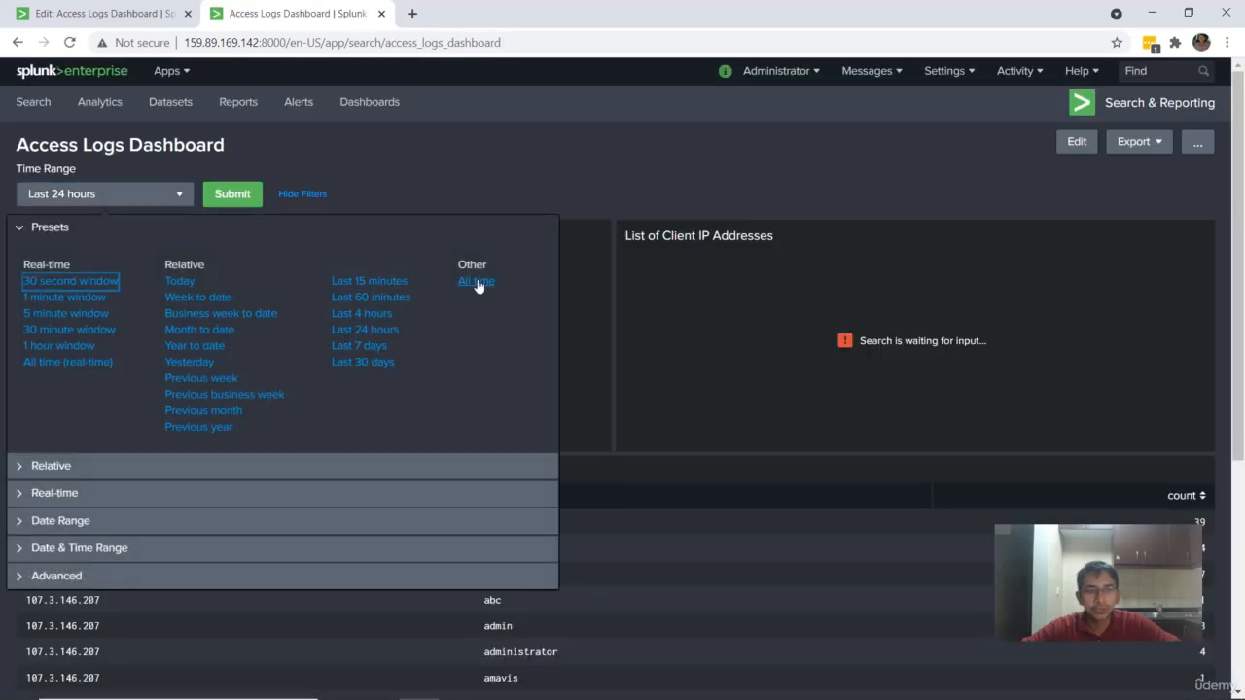
left_click(477, 281)
left_click(236, 199)
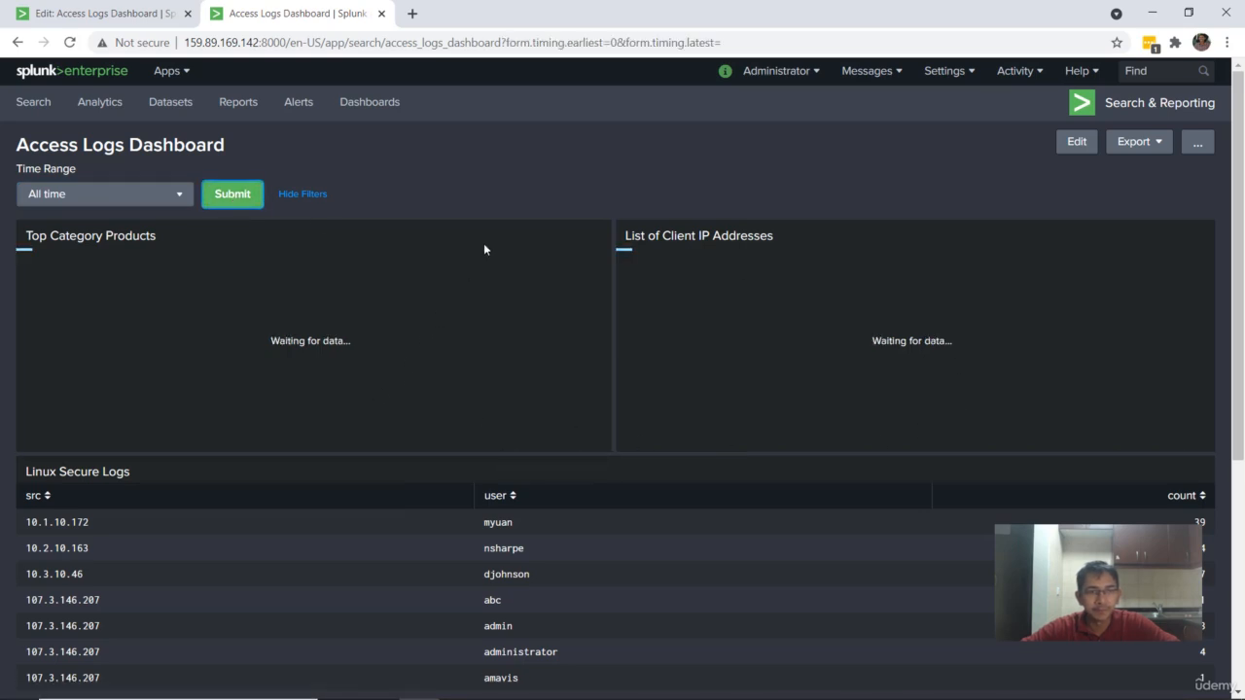
scroll(484, 240, "down", 3)
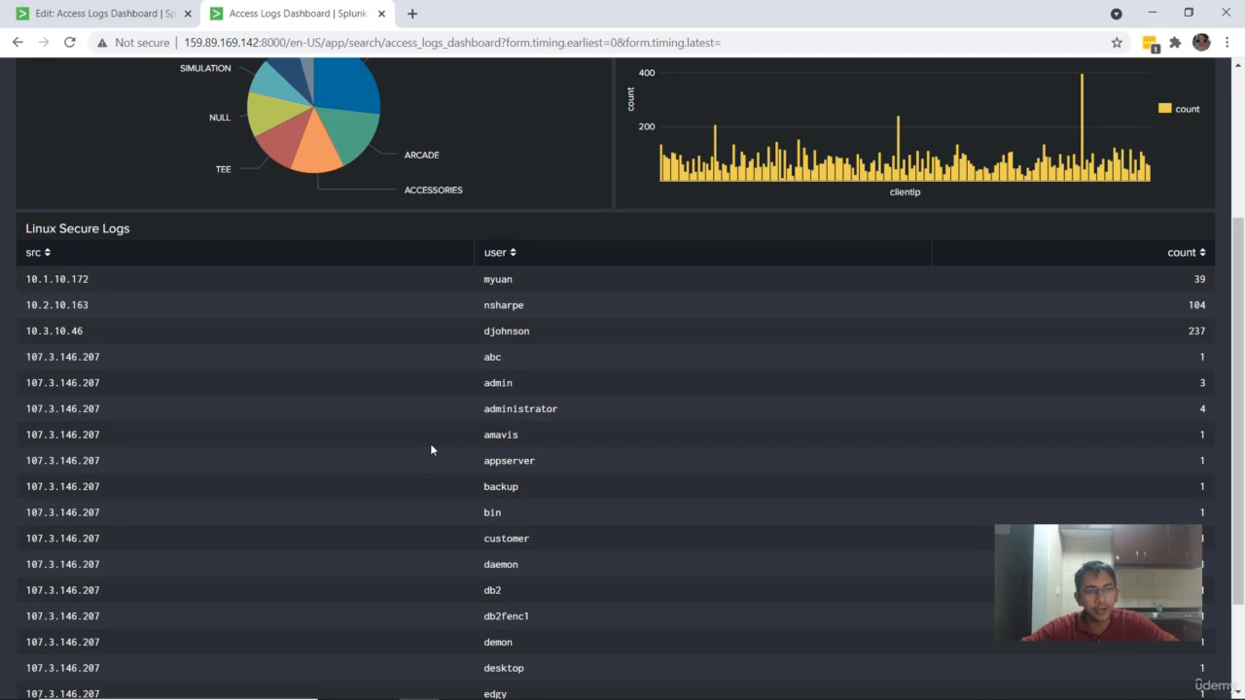
scroll(430, 444, "up", 3)
Step: Return to the browser tab where the Access Logs Dashboard is being edited and add a text input
left_click(102, 14)
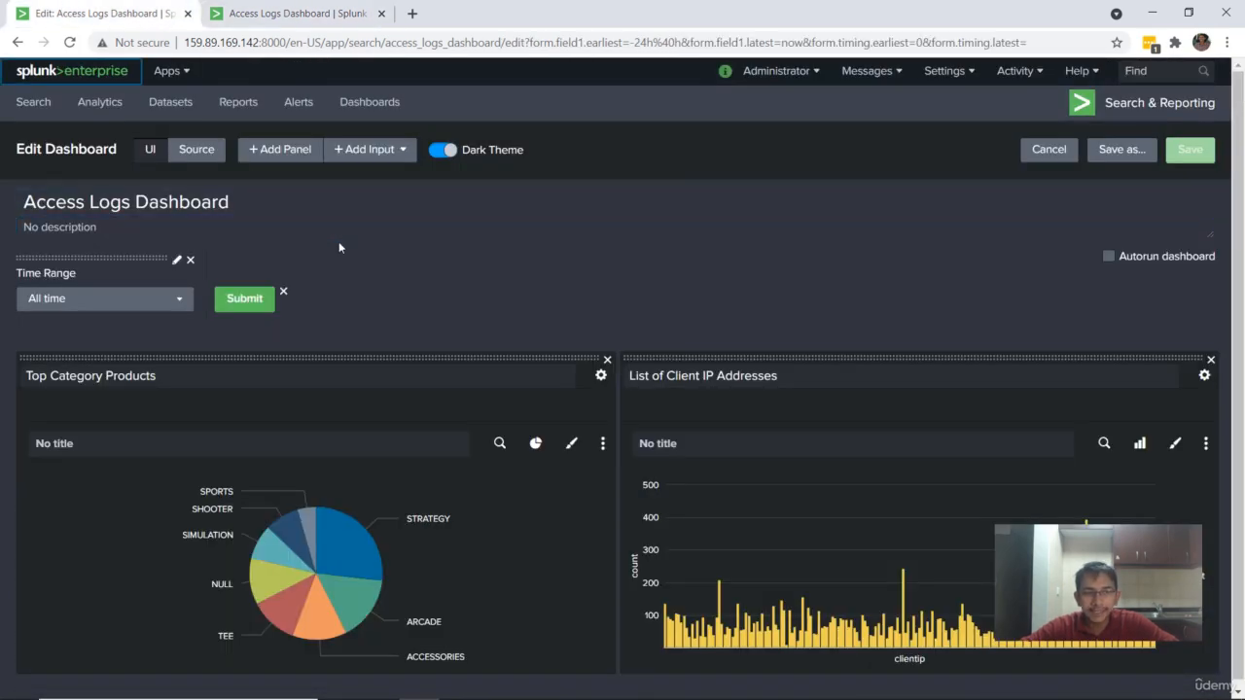
left_click(368, 149)
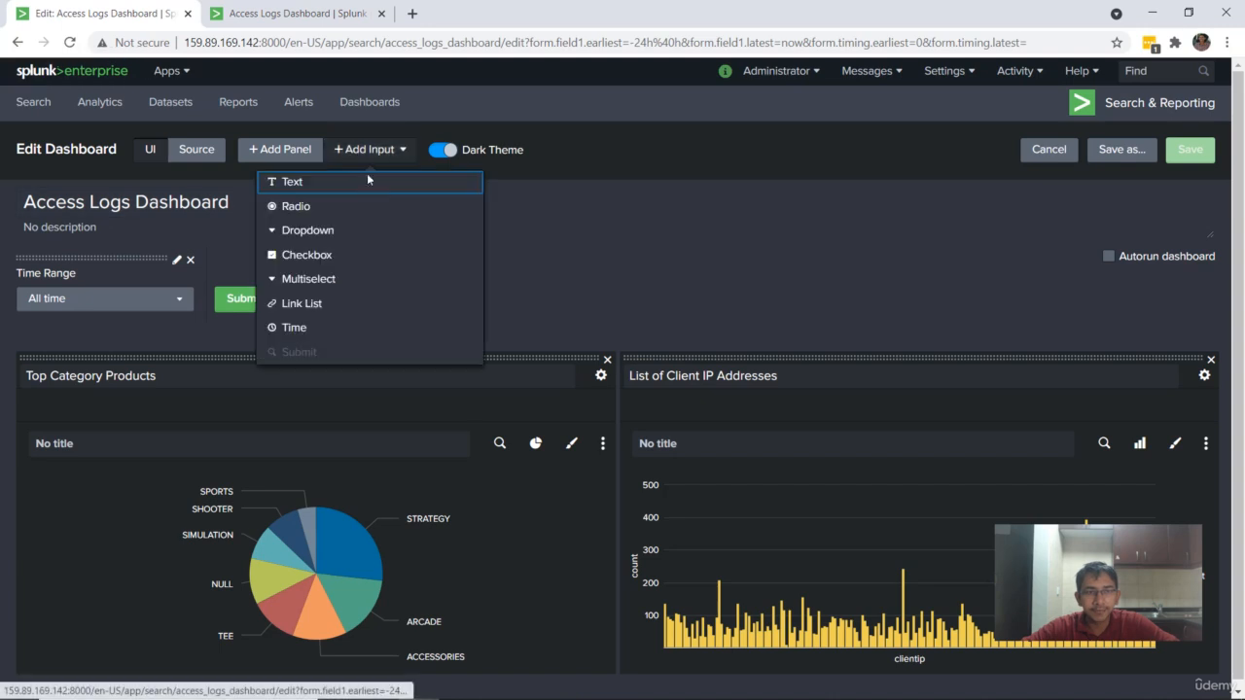
left_click(351, 180)
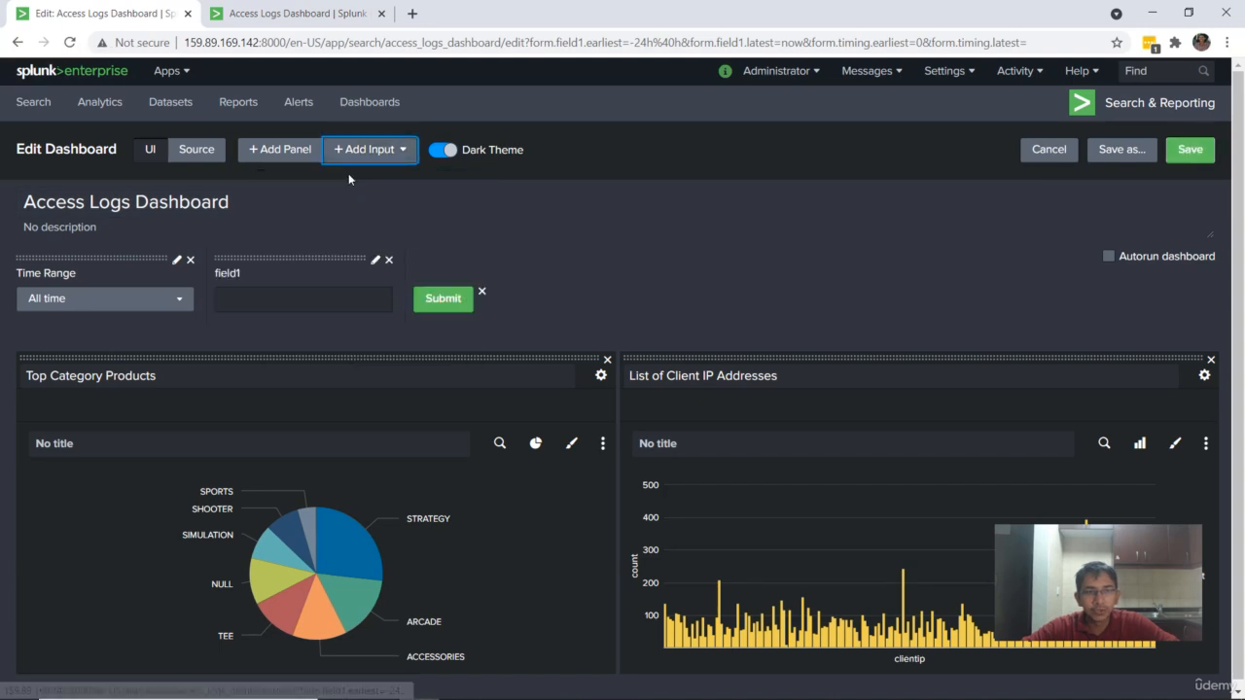
left_click(329, 297)
Step: Review the saved dashboard's panels, then open a sourcetype=linux_secure search in a new browser tab to reach its field list
left_click(321, 13)
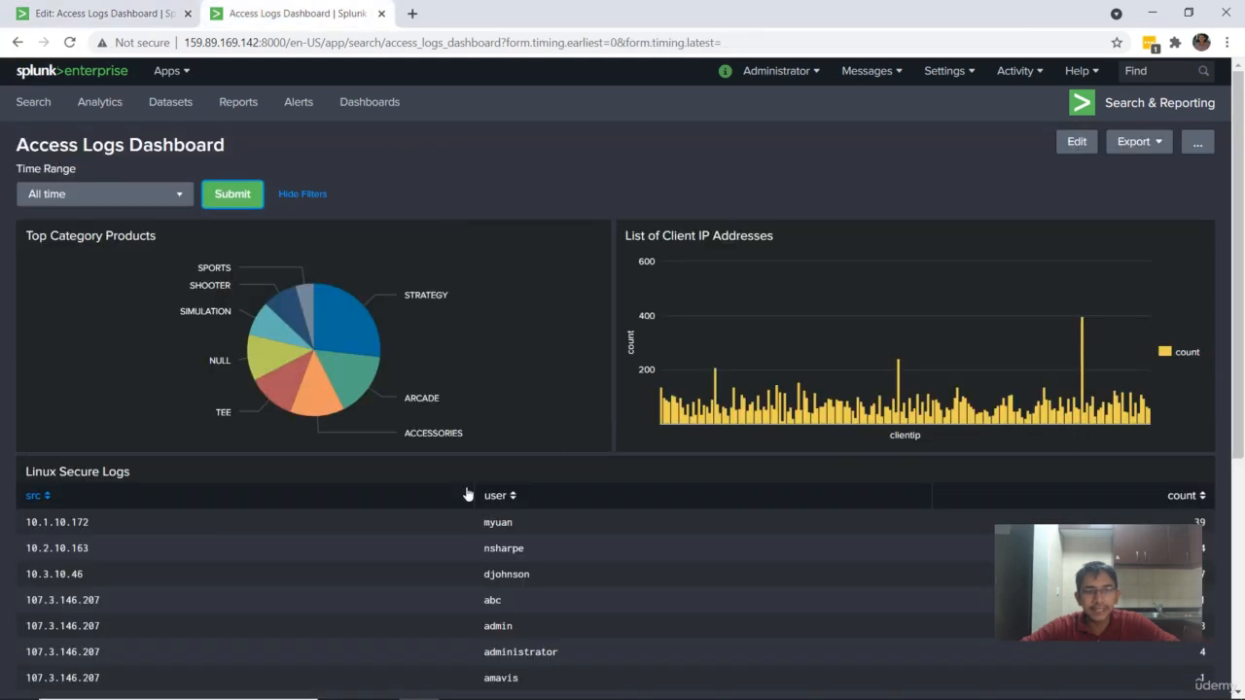
scroll(428, 474, "down", 1)
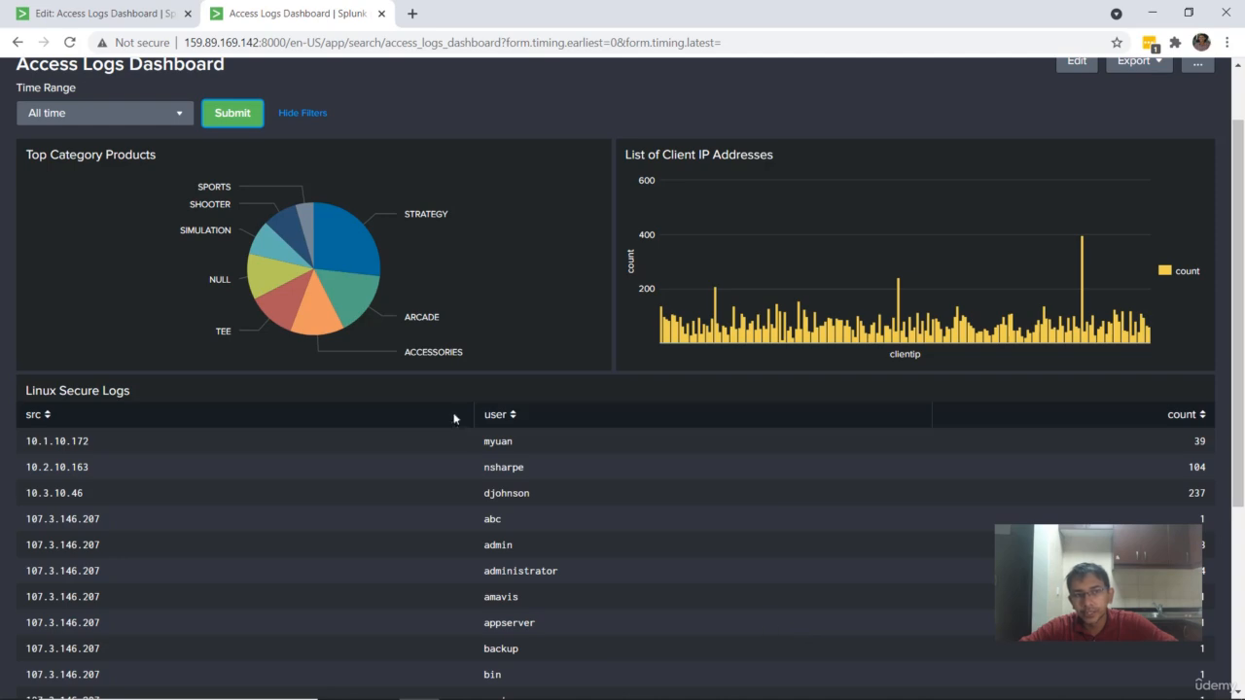
scroll(537, 495, "up", 2)
right_click(39, 107)
left_click(107, 112)
key("ctrl+Tab")
scroll(46, 172, "down", 3)
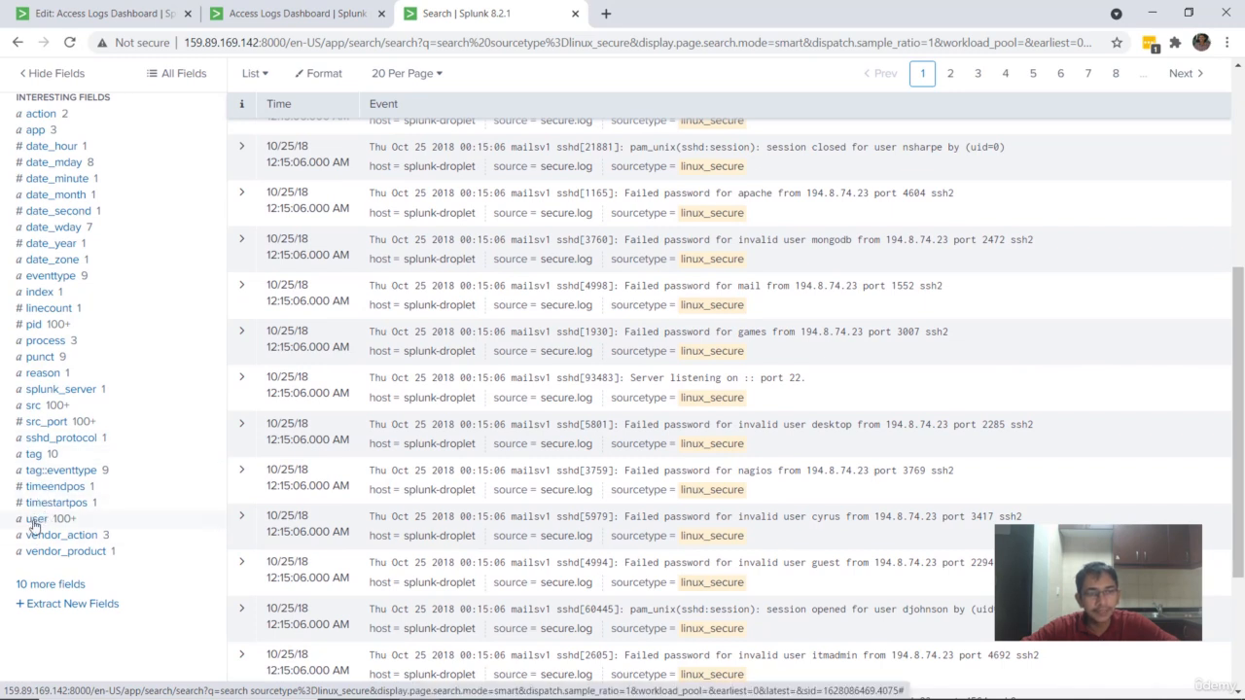
Step: Examine the value summaries of the src, src_port and sshd_protocol fields in the linux_secure events
left_click(43, 409)
left_click(43, 409)
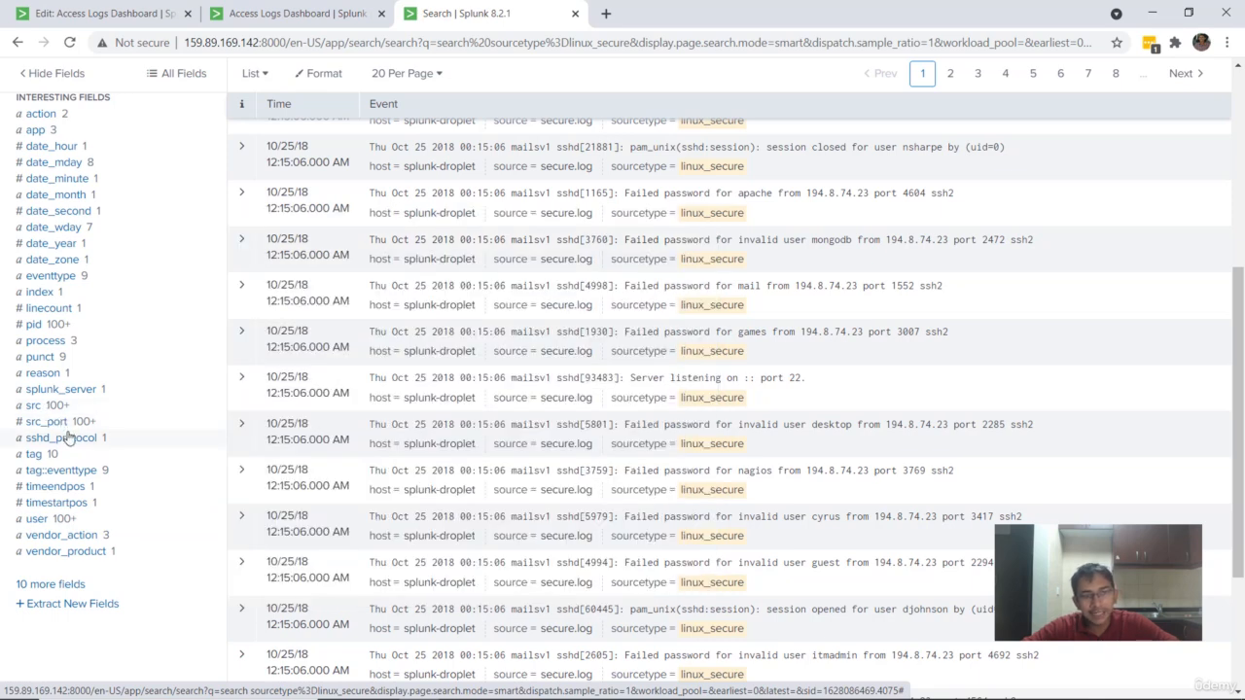
left_click(85, 424)
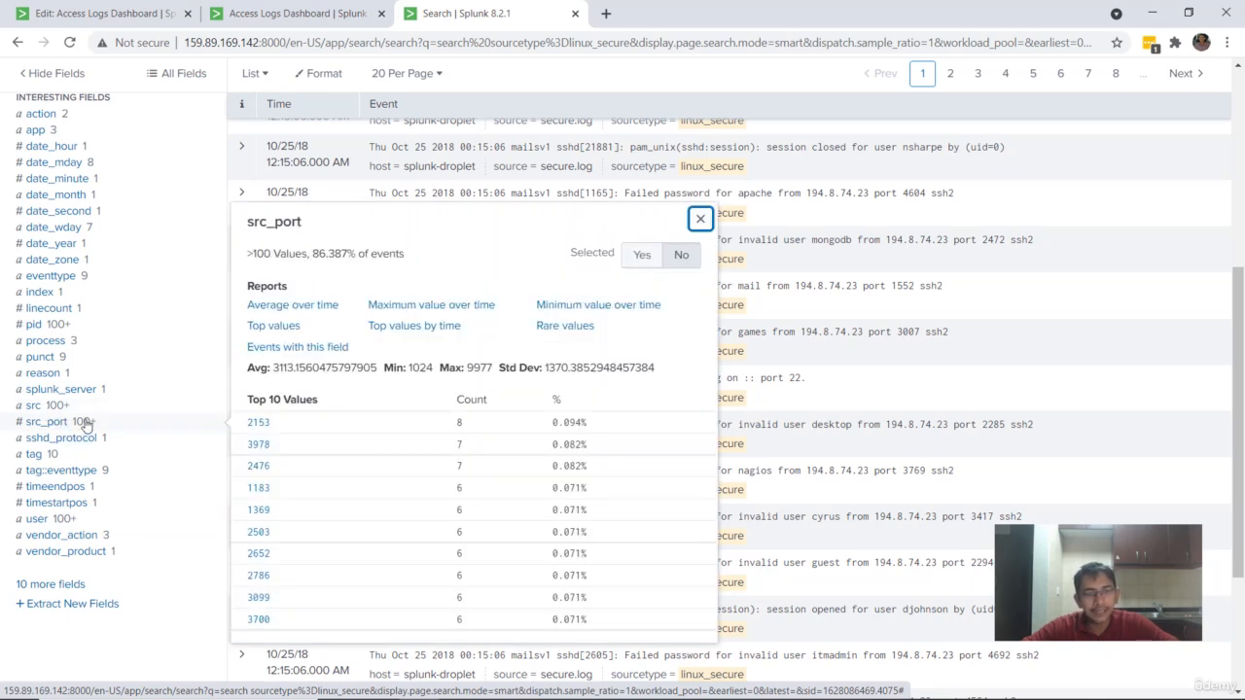
left_click(86, 439)
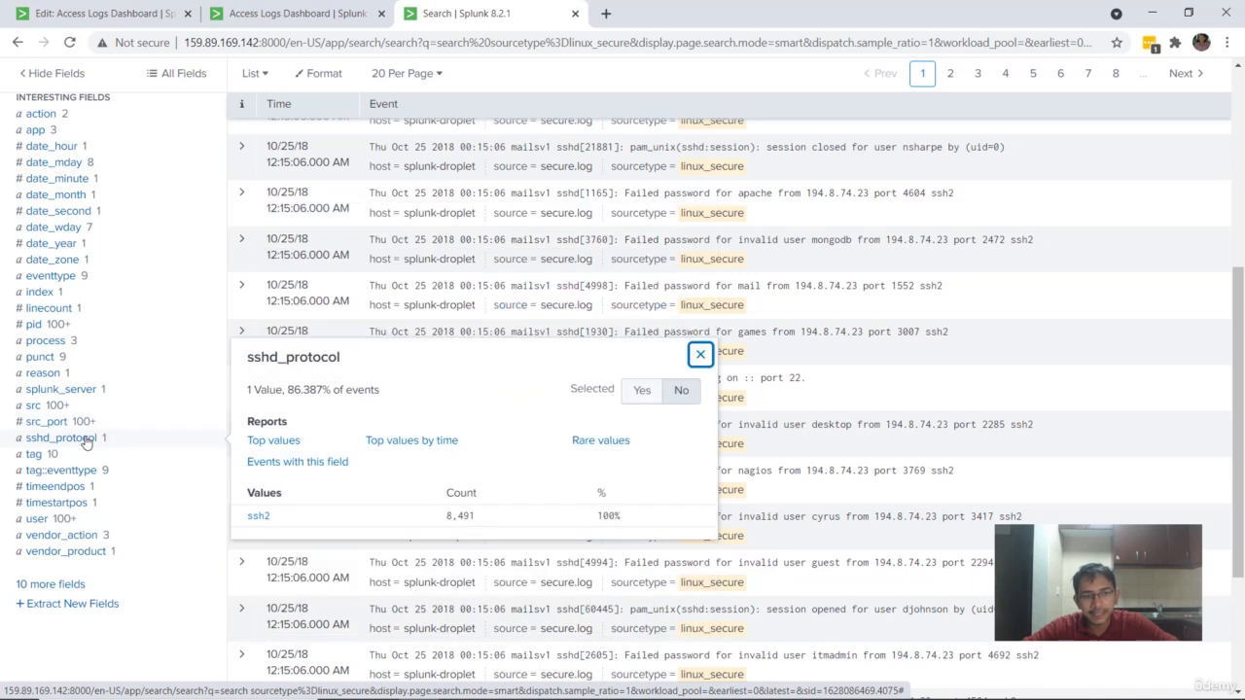
Step: Review the filters and the Linux Secure Logs table on the saved Access Logs Dashboard
left_click(292, 14)
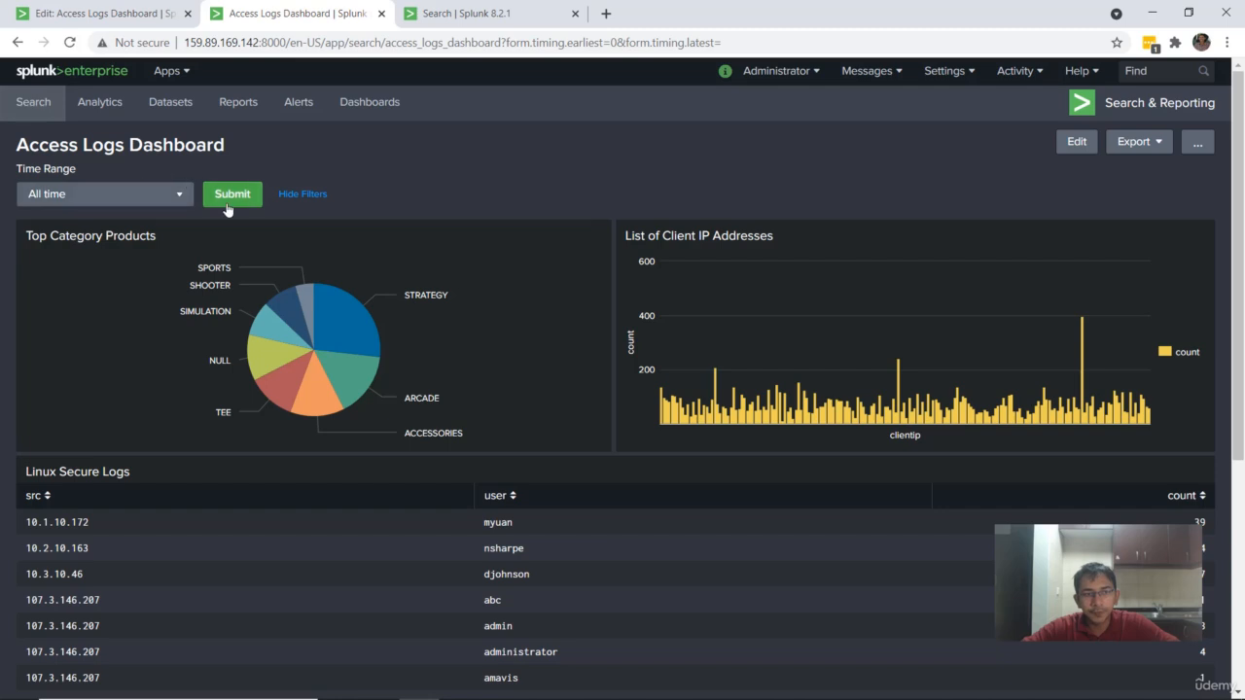
left_click(467, 14)
left_click(304, 7)
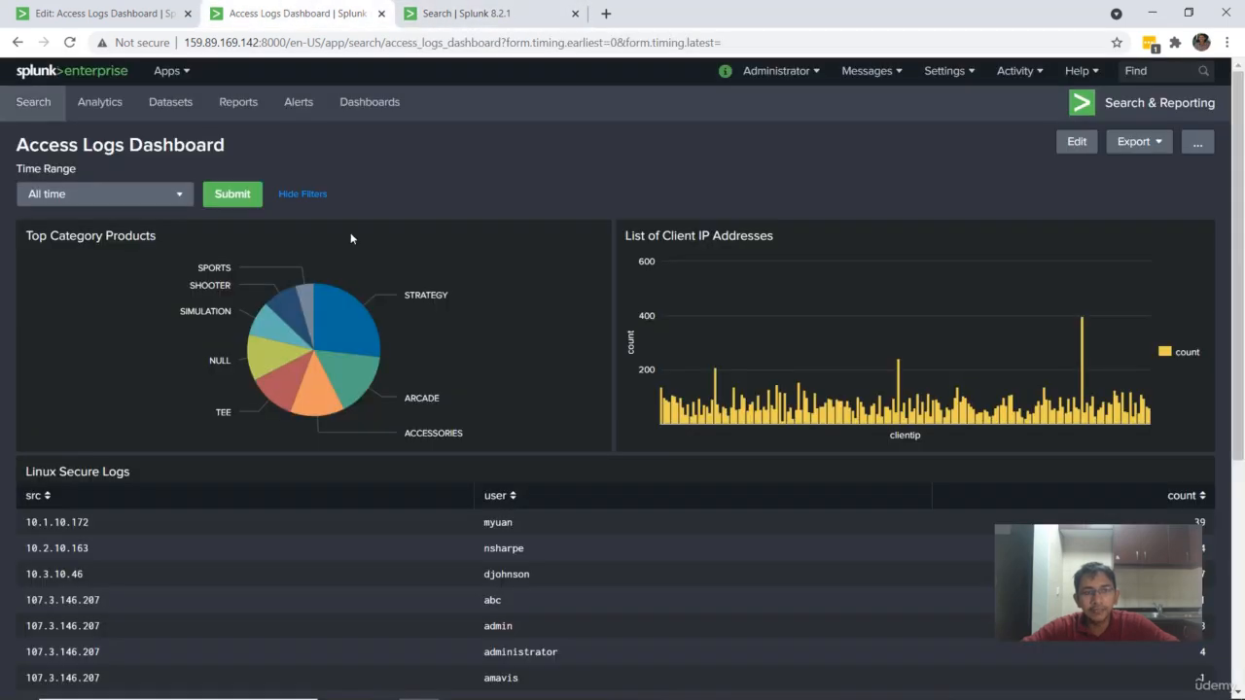
scroll(812, 496, "down", 3)
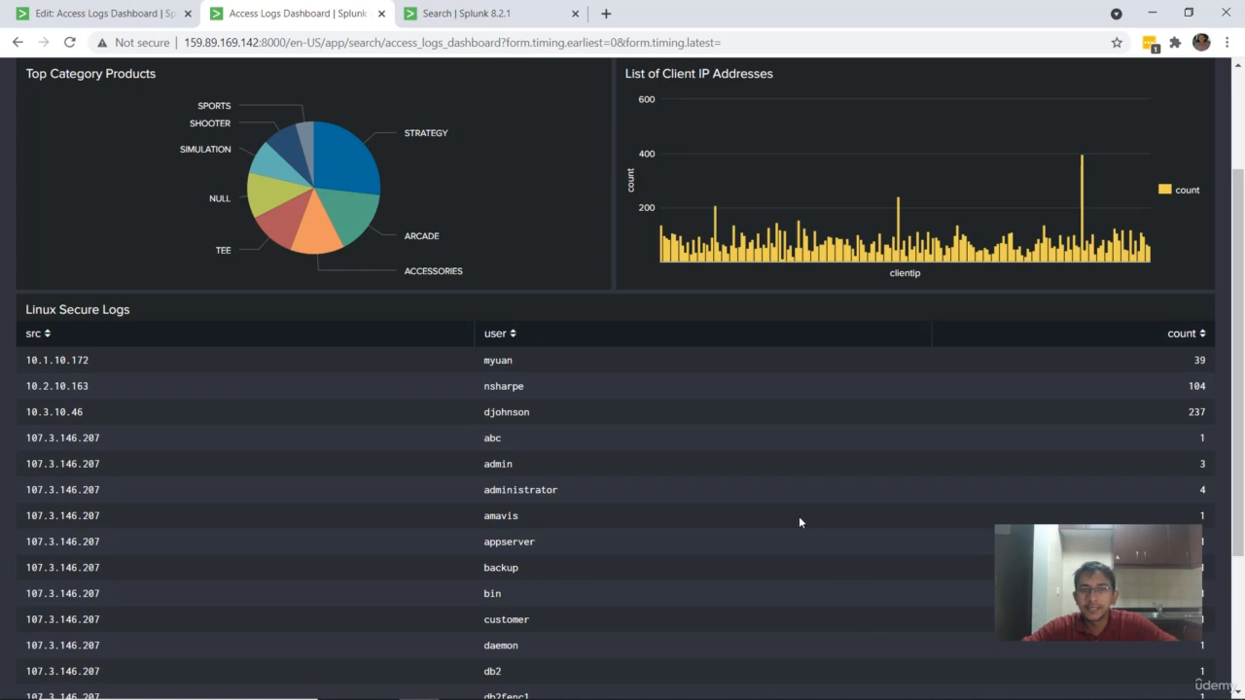
Step: Check the field names in the linux_secure search, then enter src_port in the field1 text input of the dashboard being edited
left_click(121, 8)
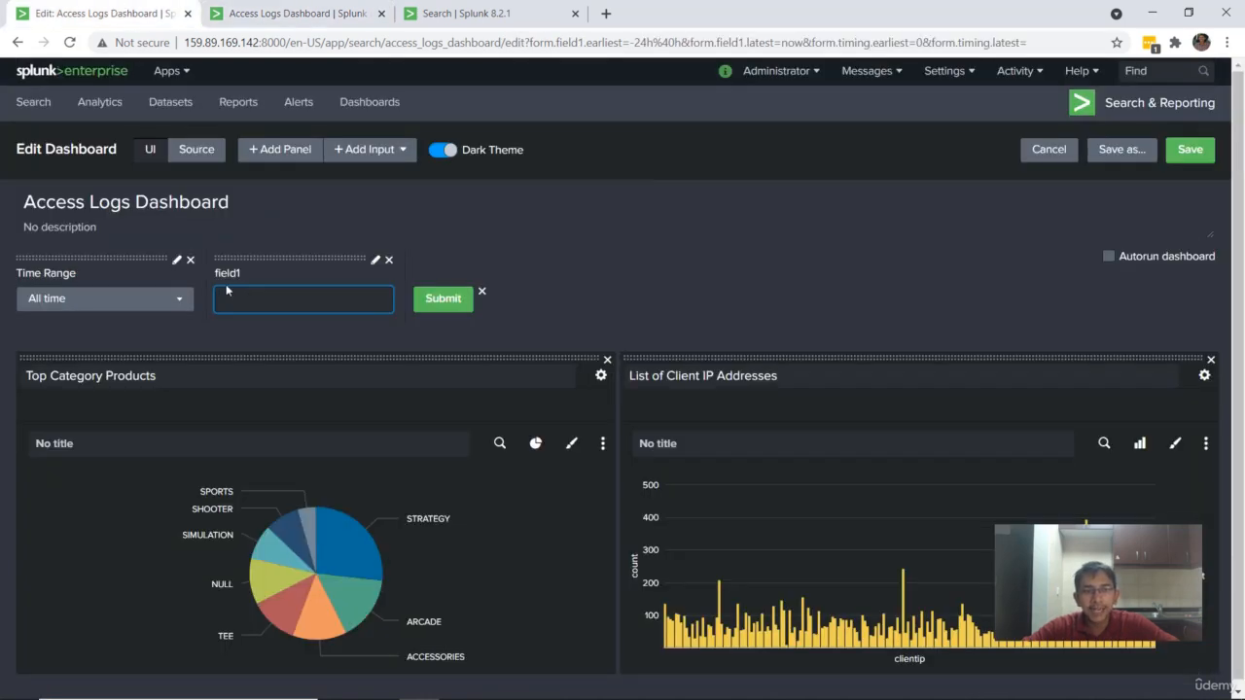
left_click(456, 5)
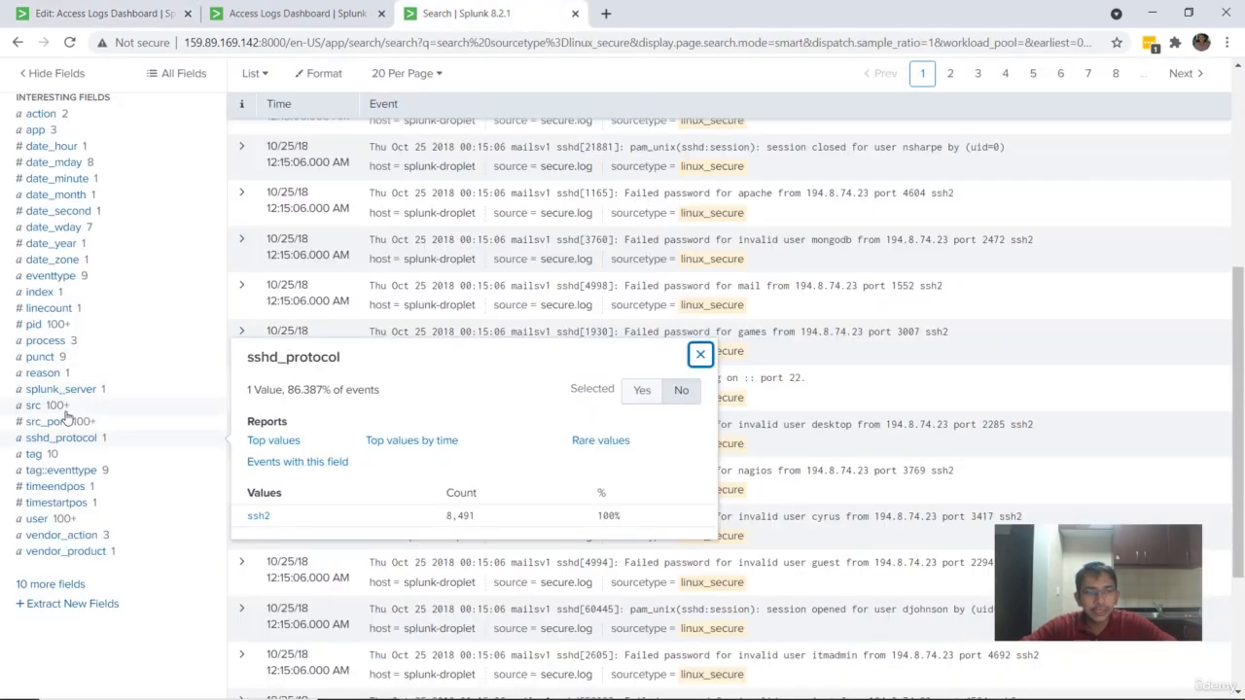
left_click(131, 8)
type("src_port")
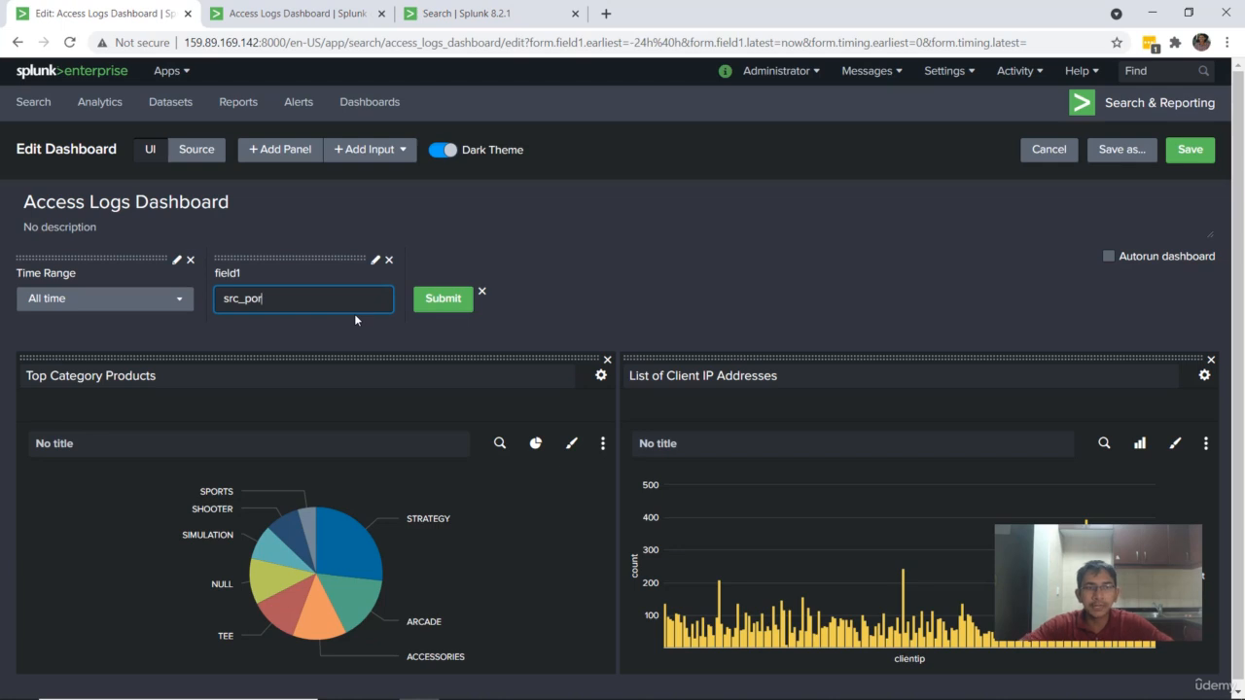
Step: Check the Linux Secure Logs table in the saved dashboard, then reload the dashboard editor, discarding its unsaved changes
left_click(292, 12)
scroll(721, 456, "down", 2)
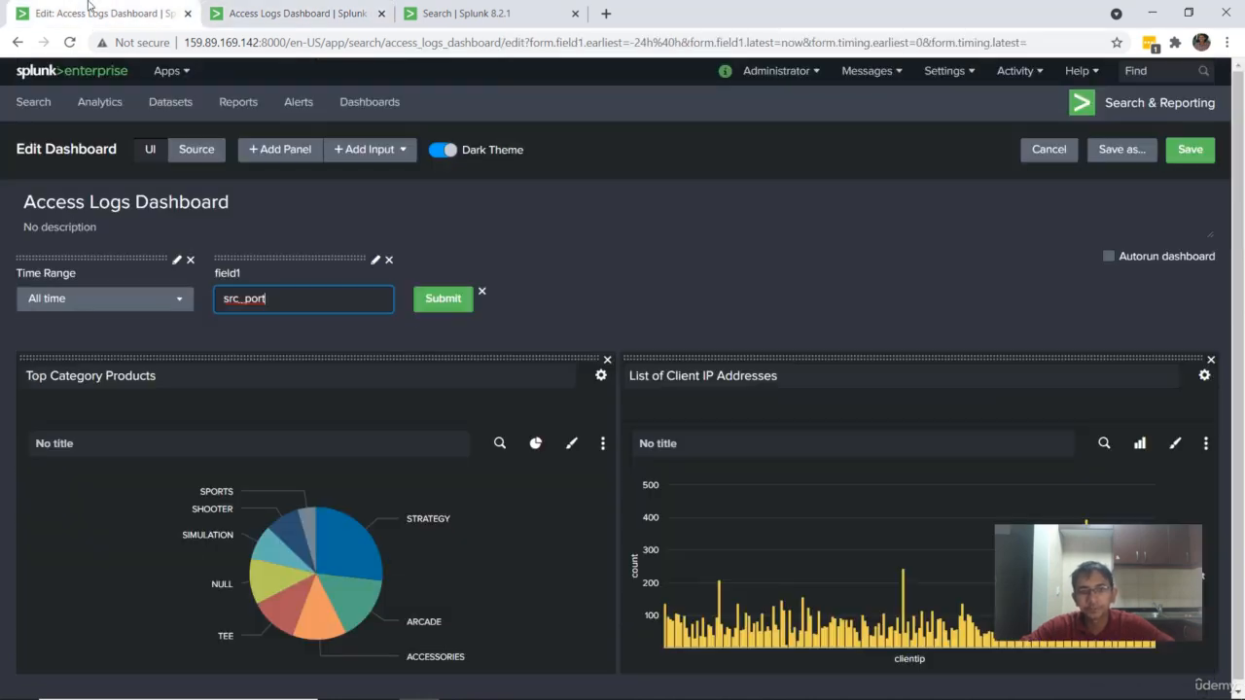
left_click(93, 14)
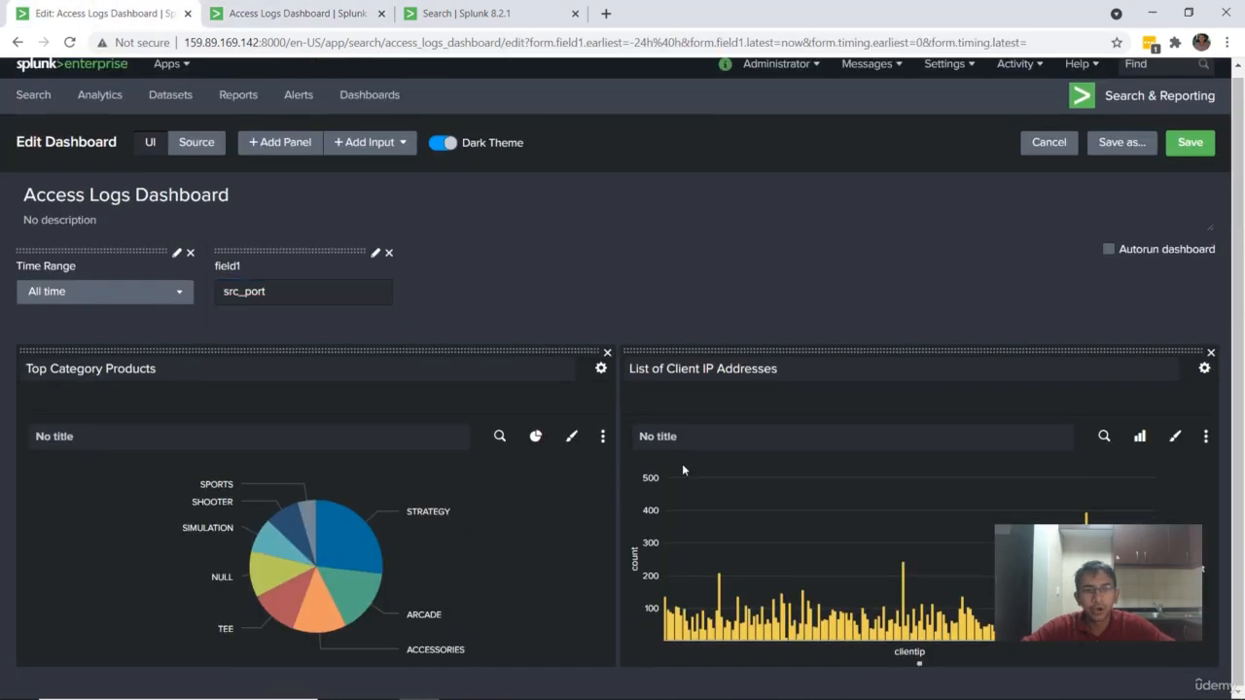
key("F5")
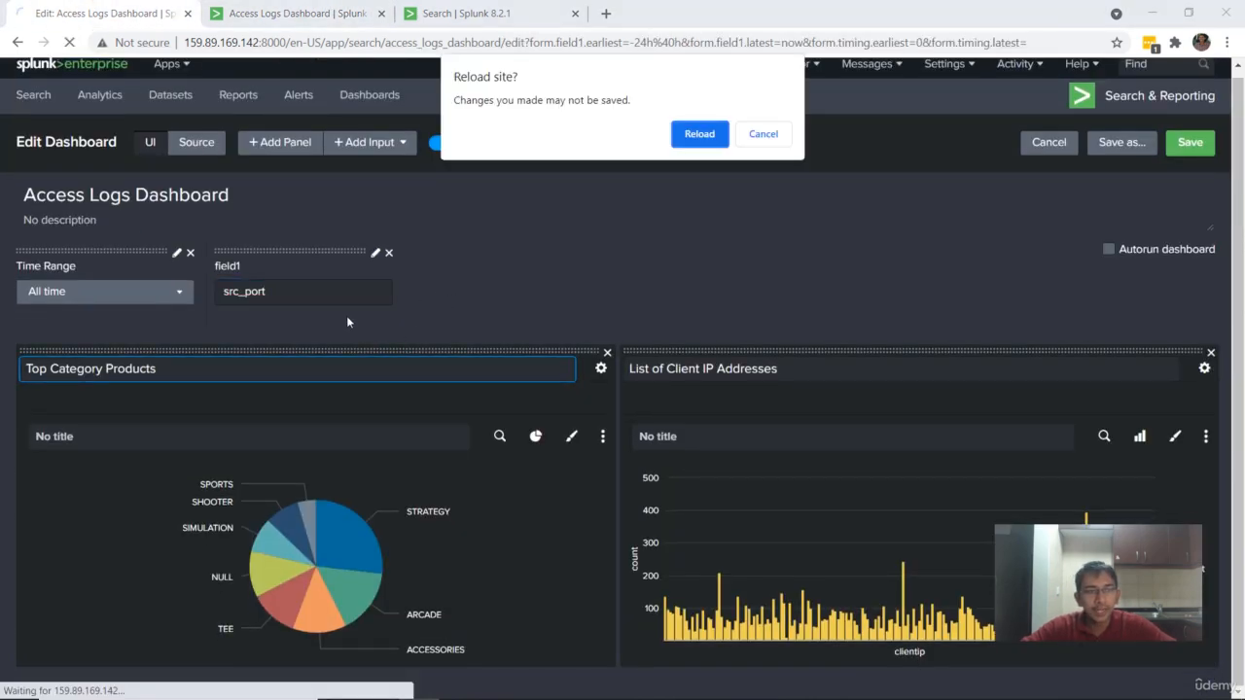
left_click(720, 143)
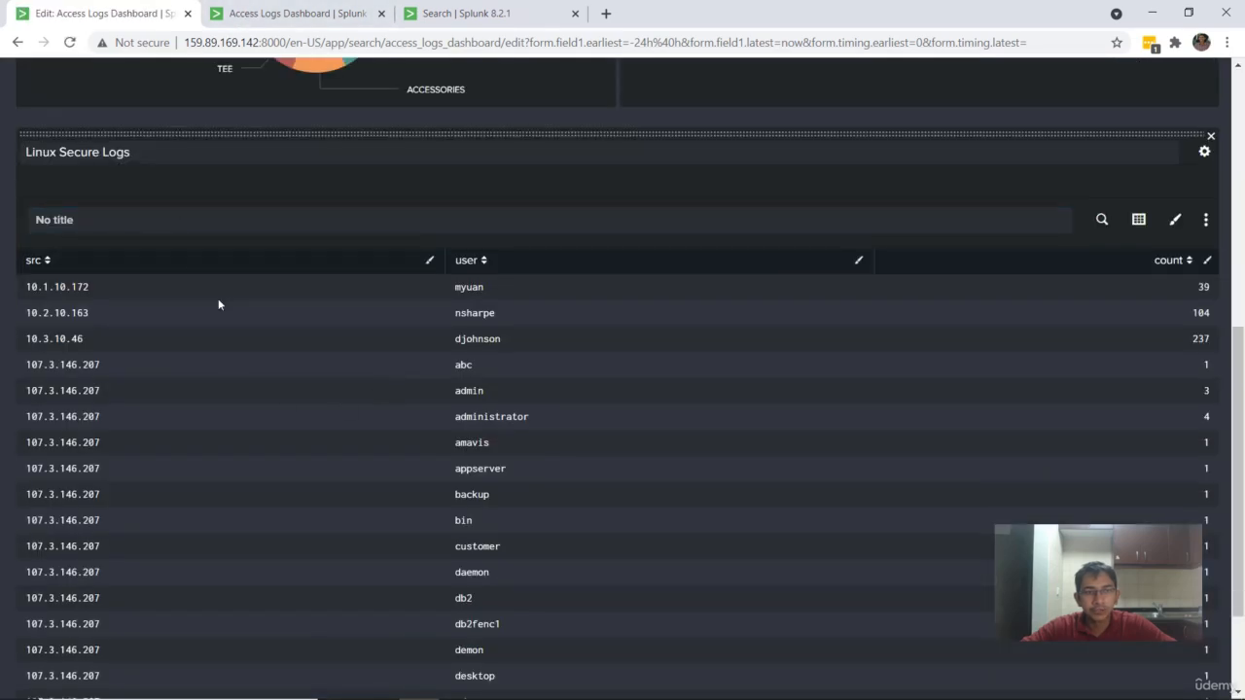
Step: Add a text input to the dashboard and set its token to linuxsecure
scroll(311, 389, "up", 6)
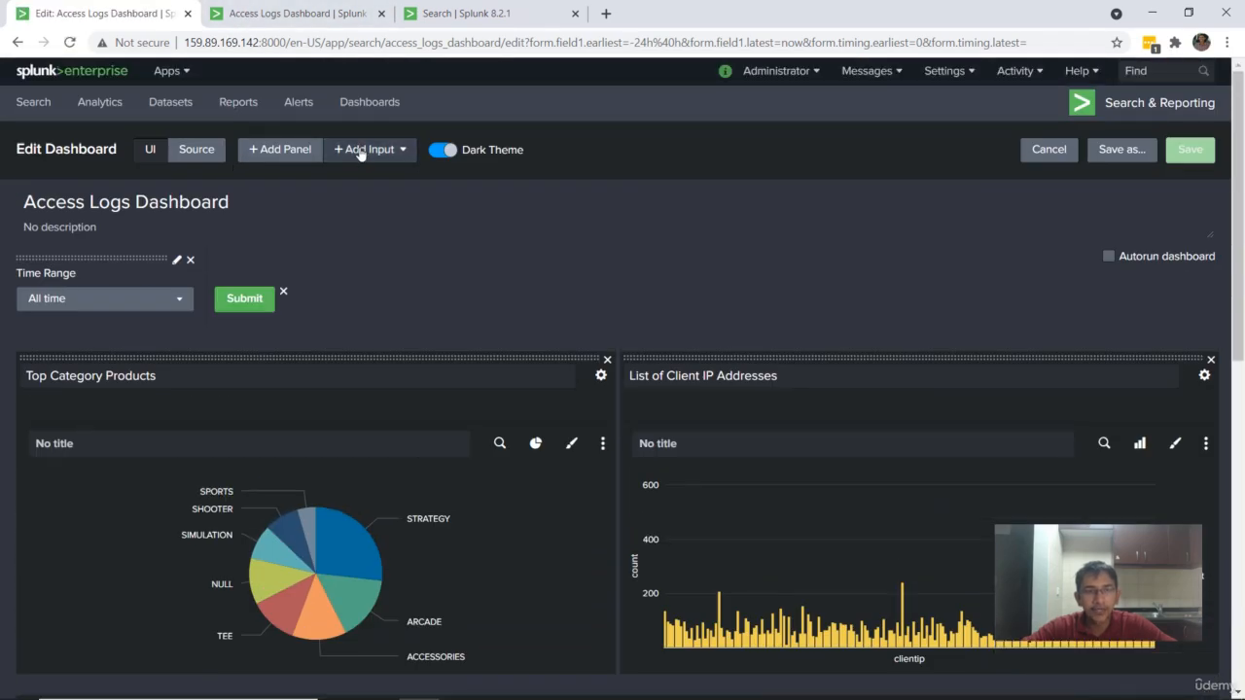
left_click(368, 149)
left_click(378, 184)
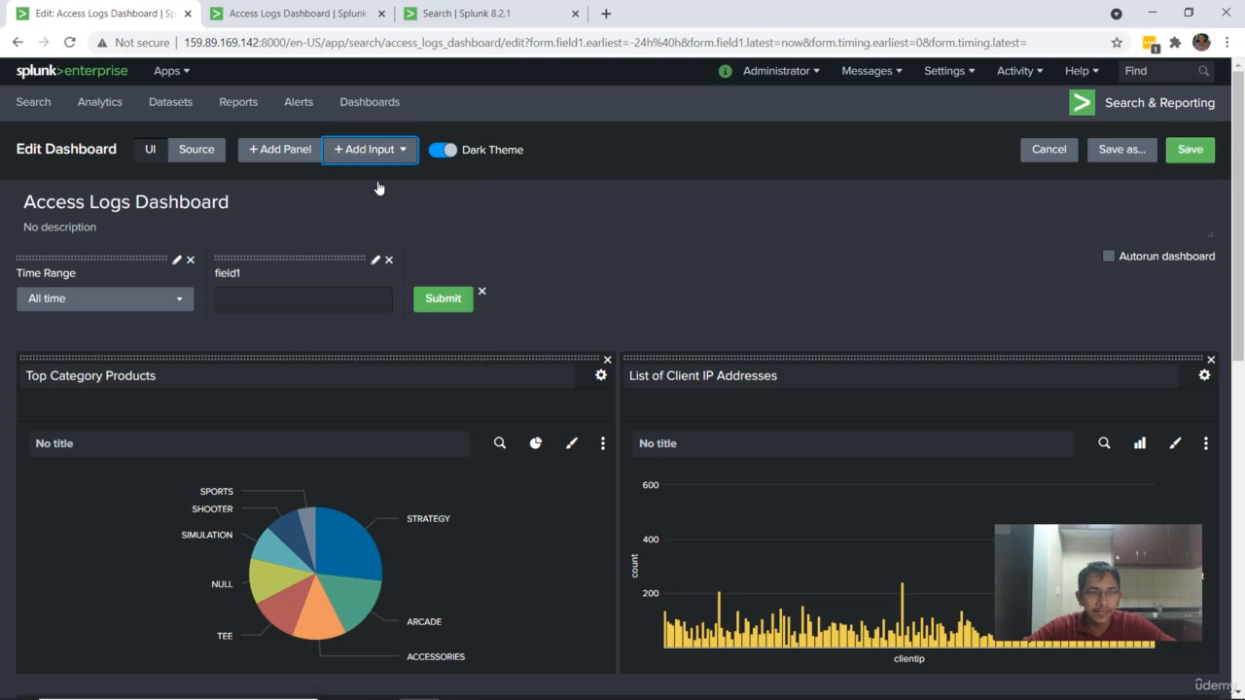
left_click(377, 261)
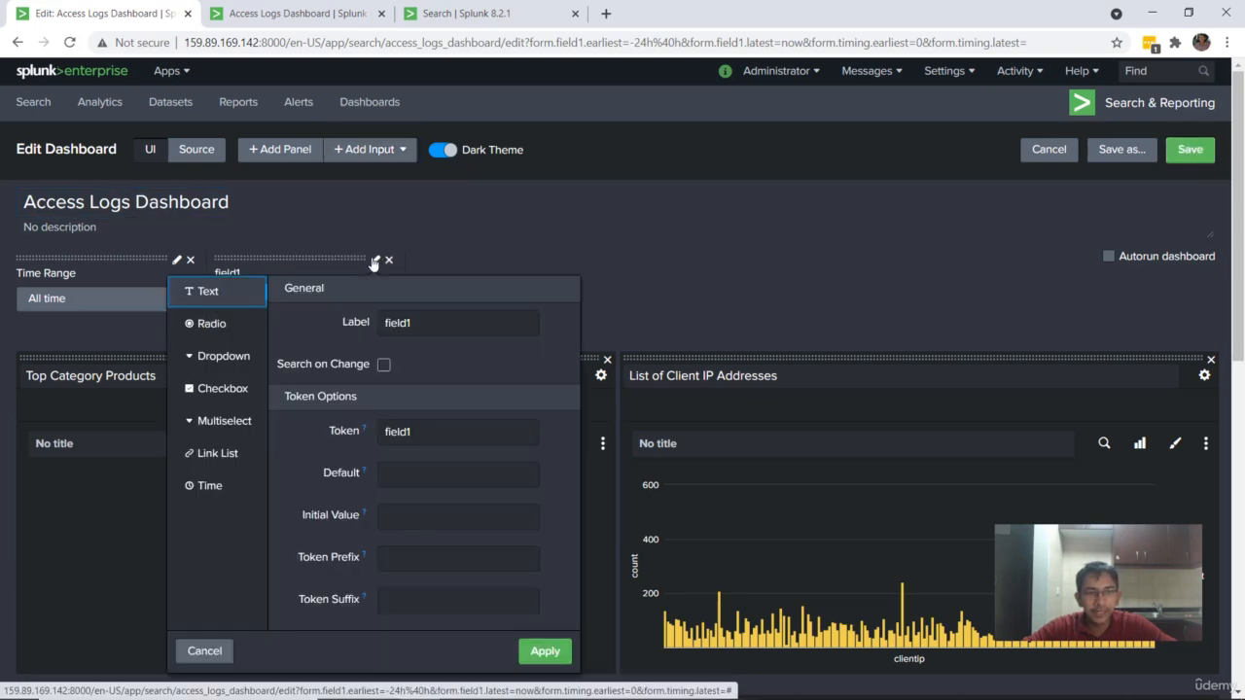
double_click(397, 424)
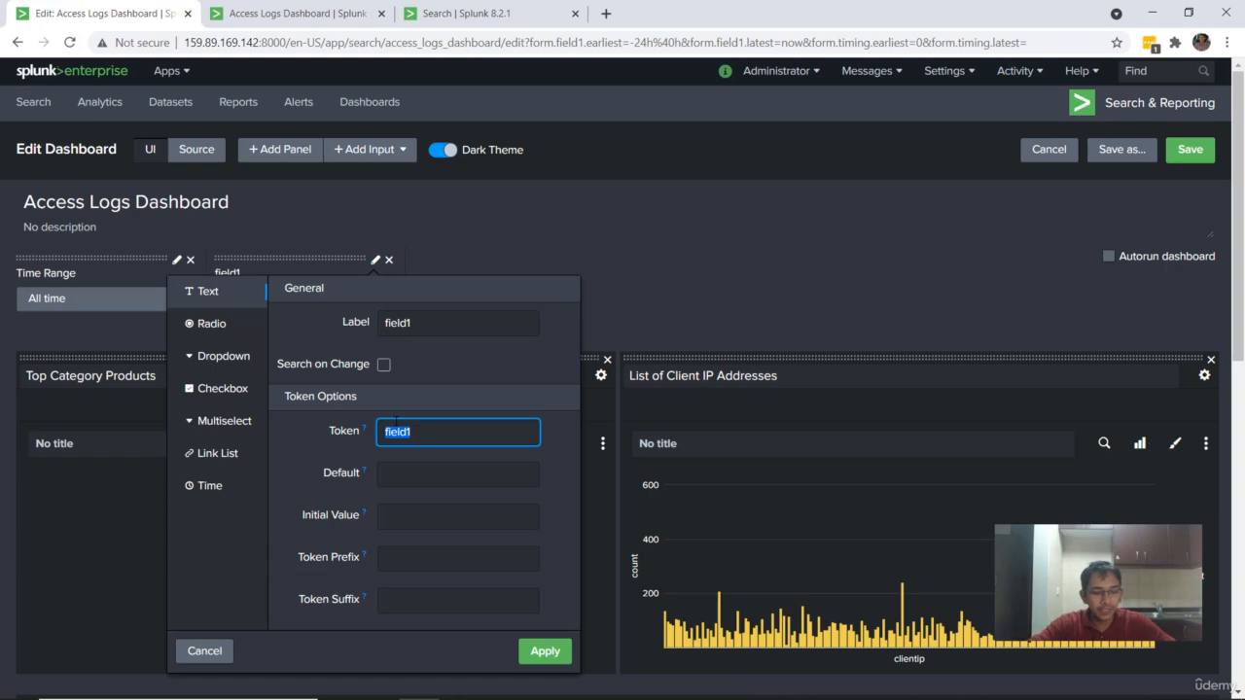
type("lin")
type("uxsecure")
Step: Label the text input Secure Dynamic Field, apply its settings and save the dashboard
double_click(380, 332)
type("S")
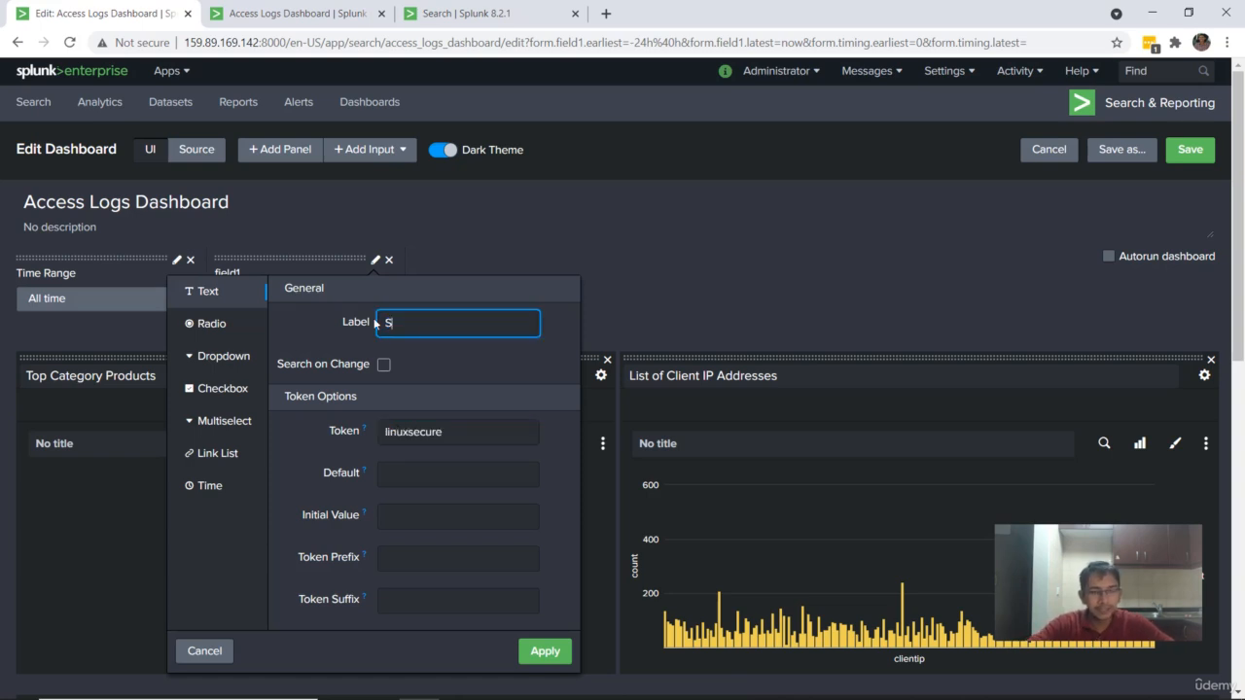
type("ecure Dynamic Field")
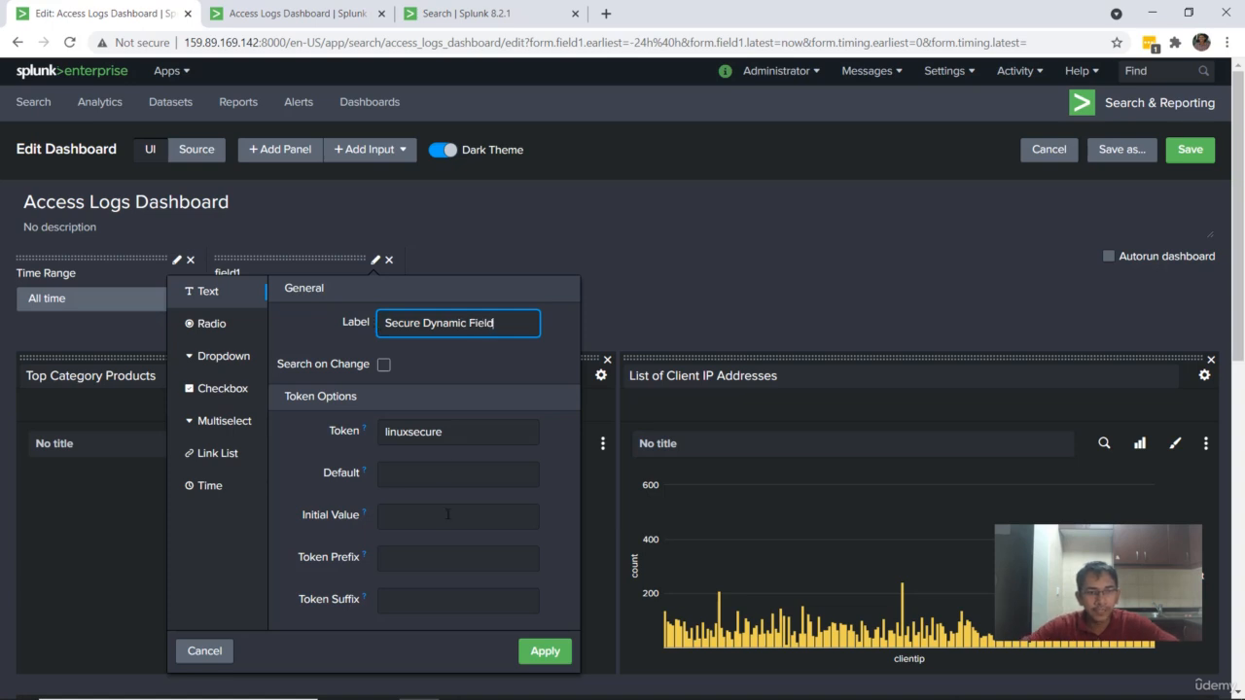
left_click(555, 654)
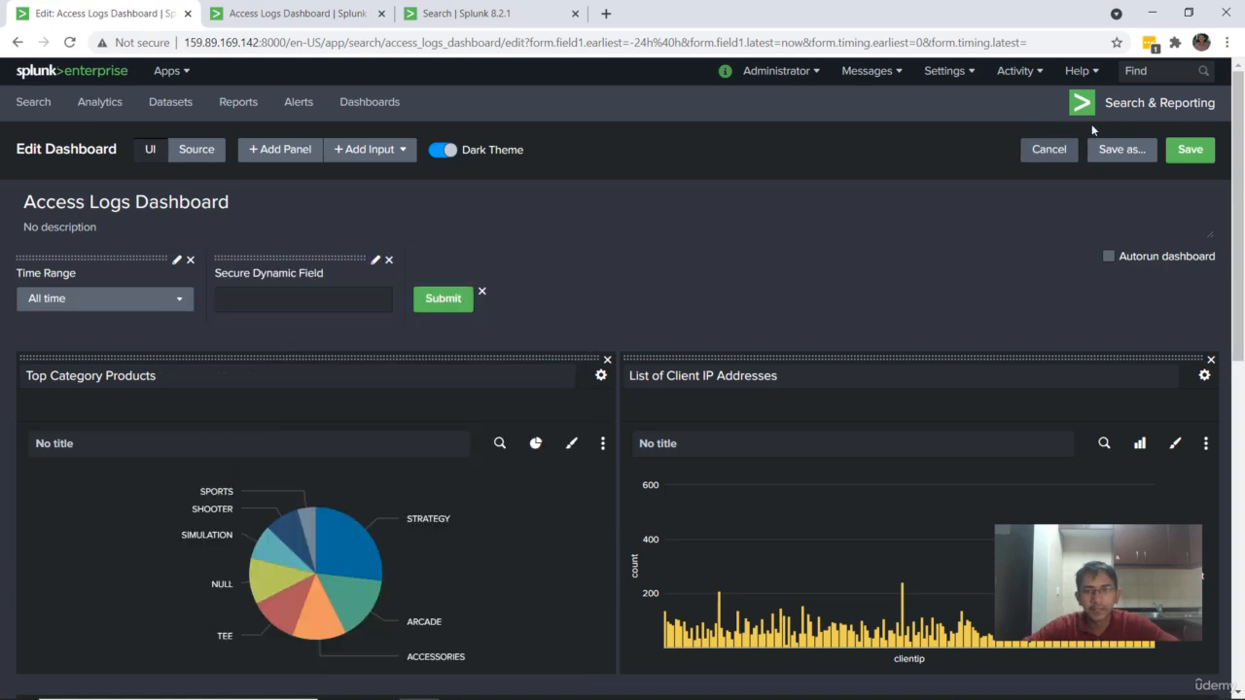
left_click(1192, 150)
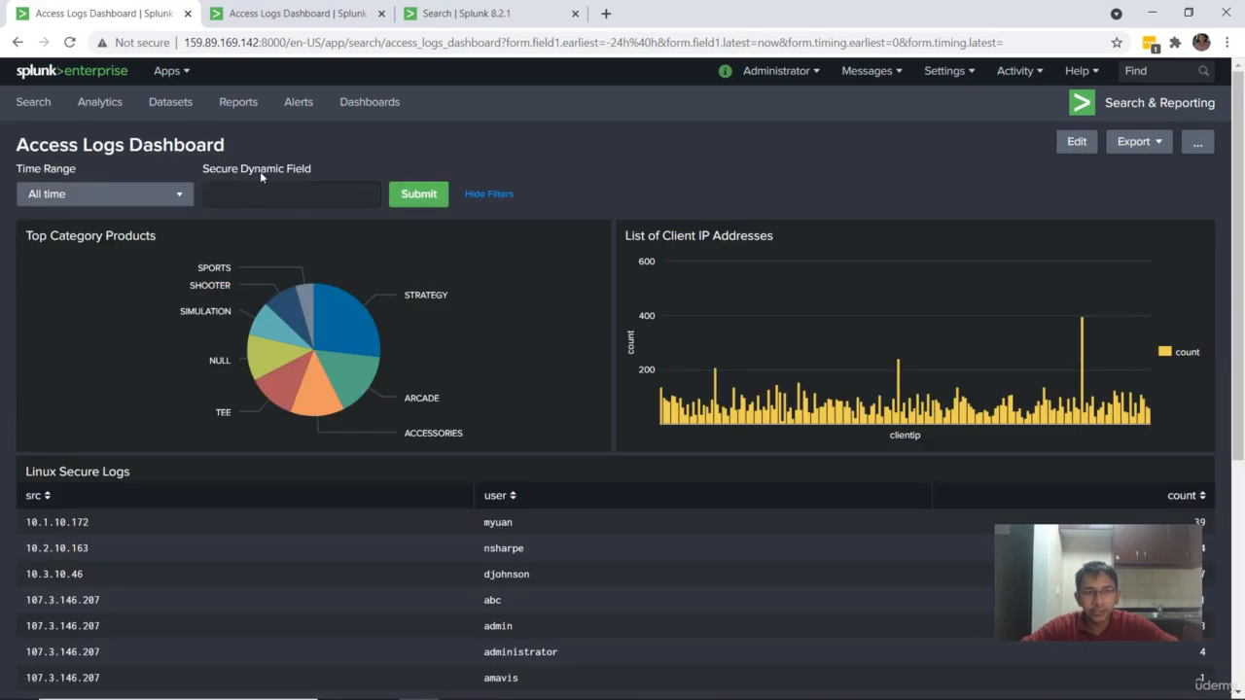
Step: Enter src_port in Secure Dynamic Field, check that field's values in the linux_secure search, and submit the dashboard filters
left_click(263, 196)
type("s")
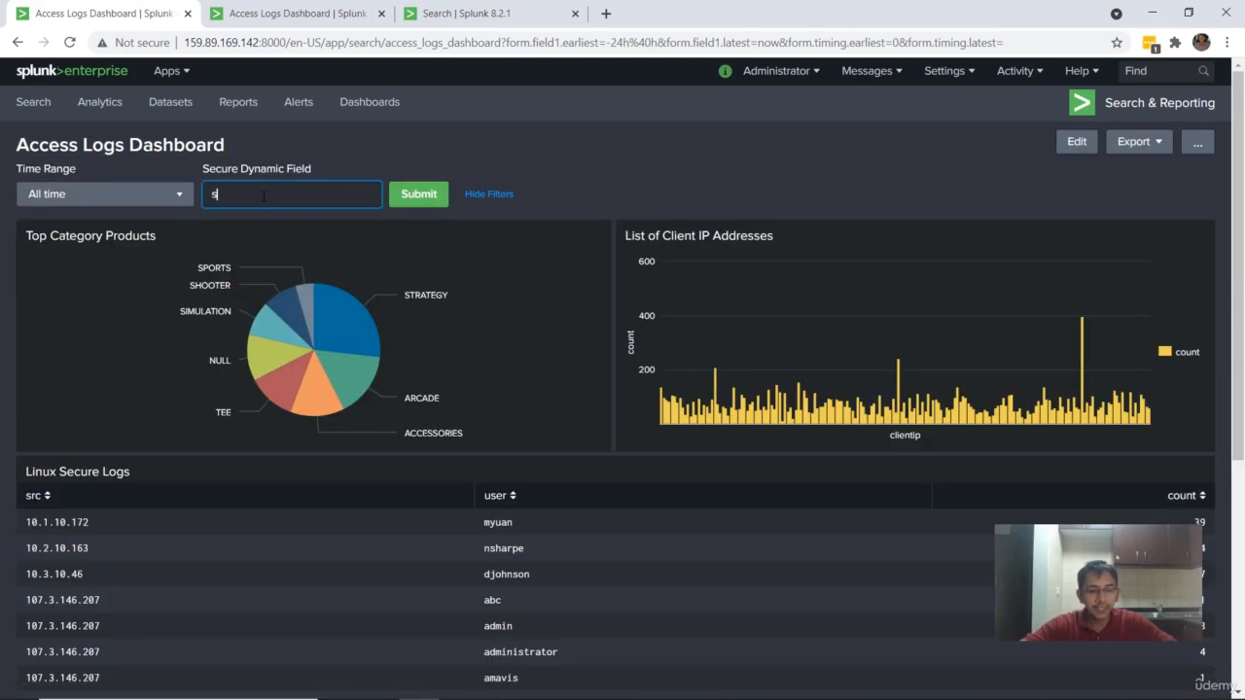
type("rc_port")
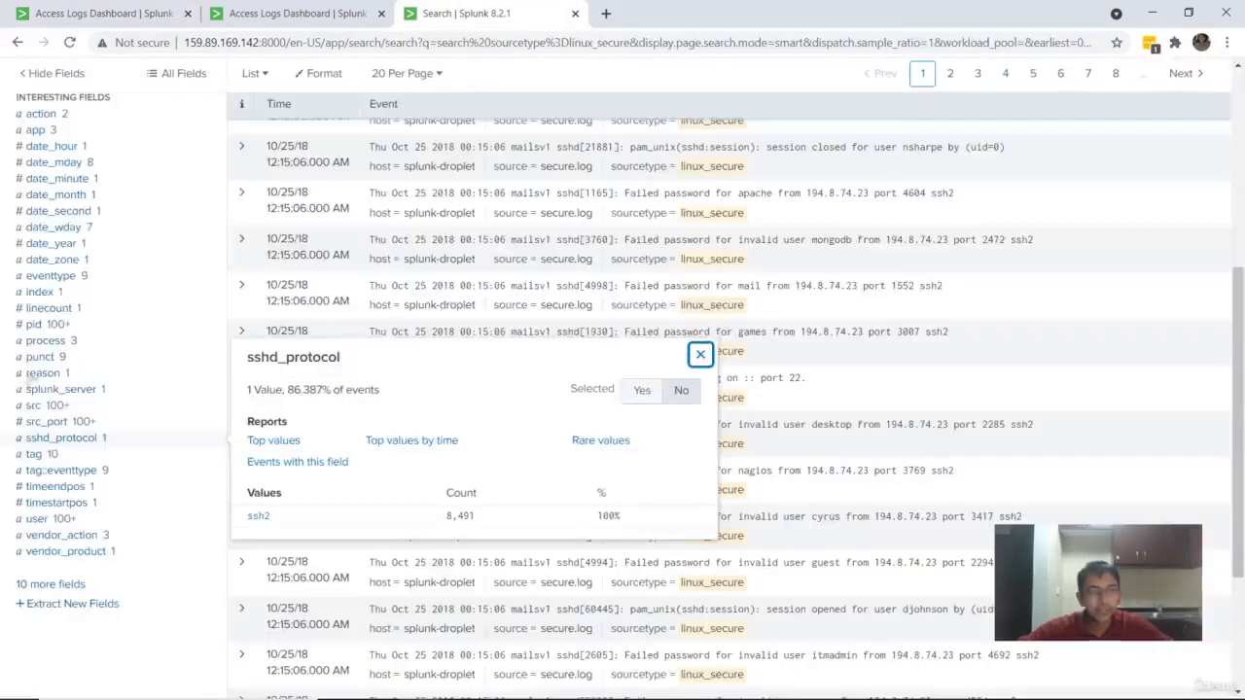
left_click(56, 425)
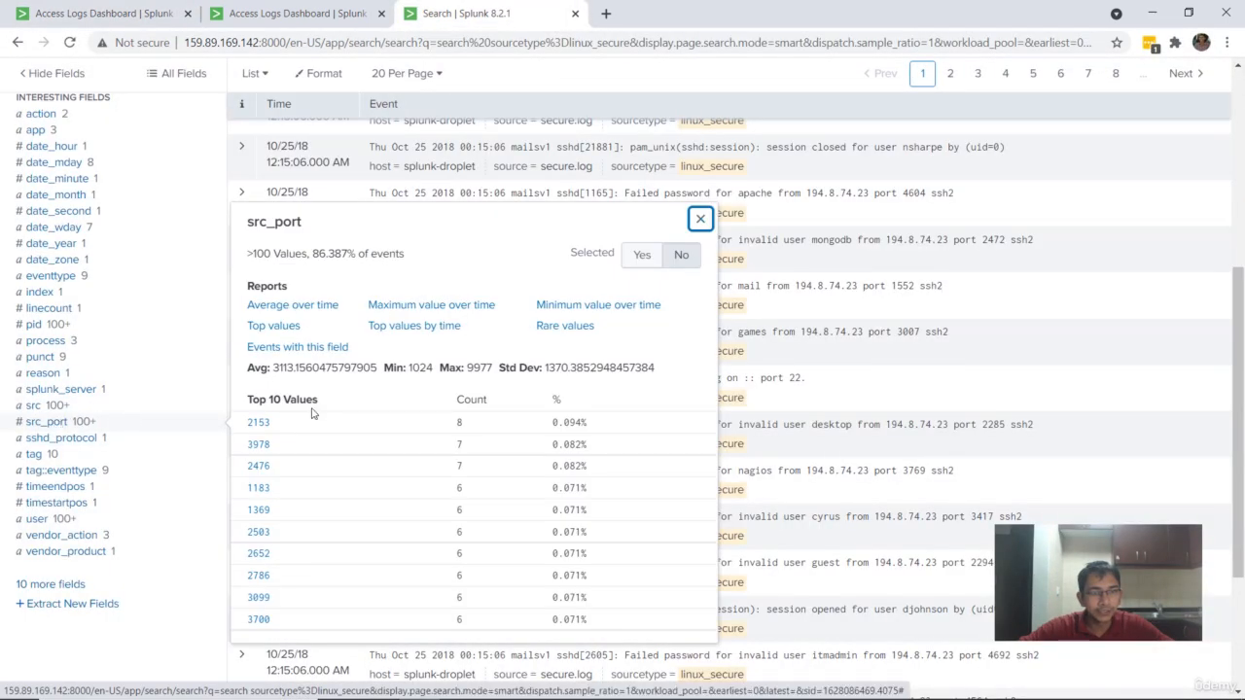
left_click(117, 11)
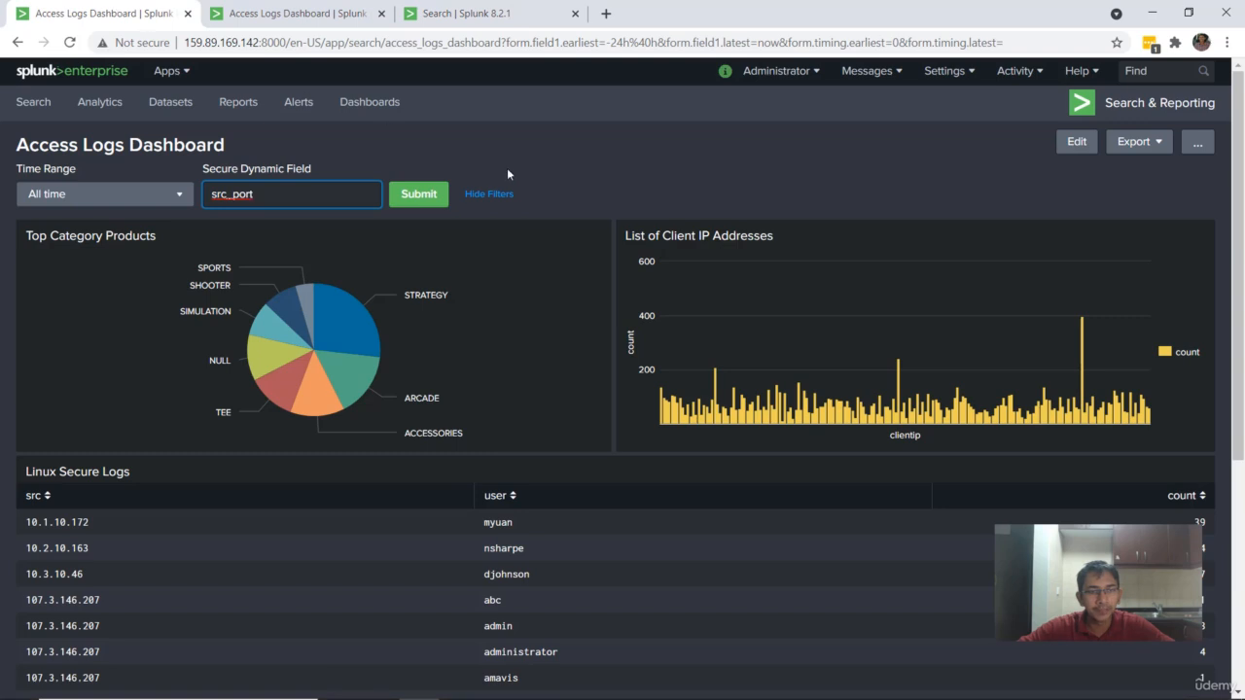
left_click(413, 198)
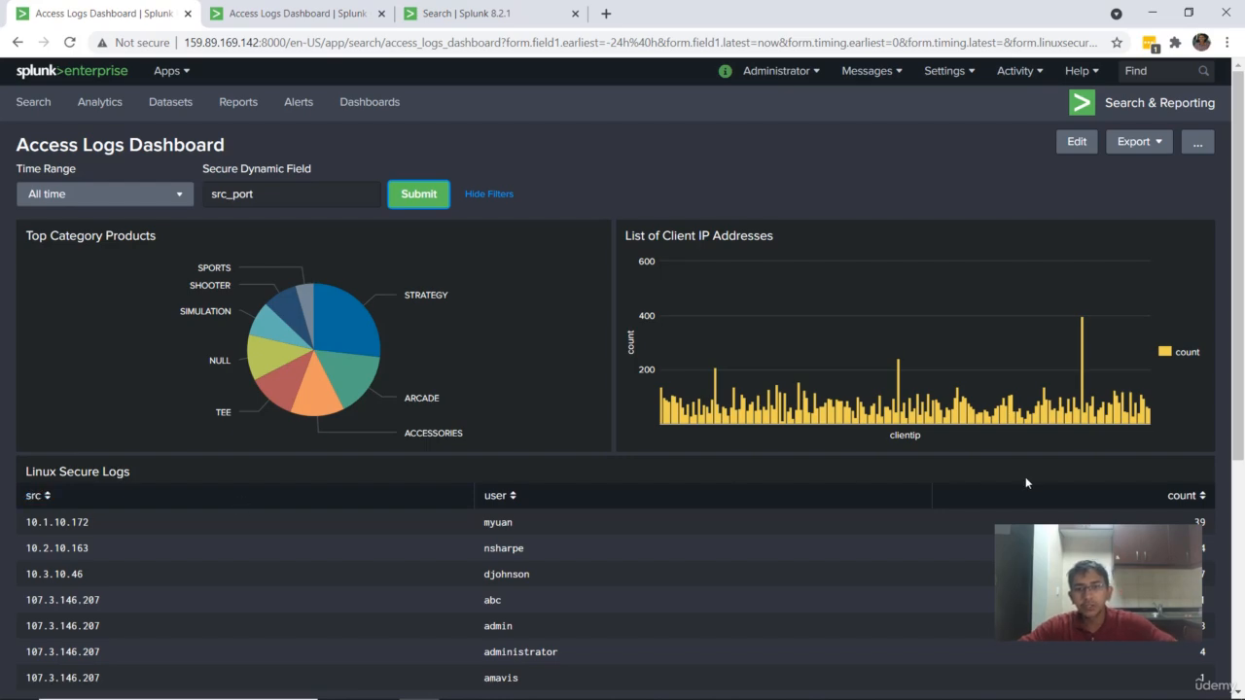
Step: Switch the dashboard to edit mode and try to extend the Linux Secure Logs panel's search string after user
left_click(1065, 146)
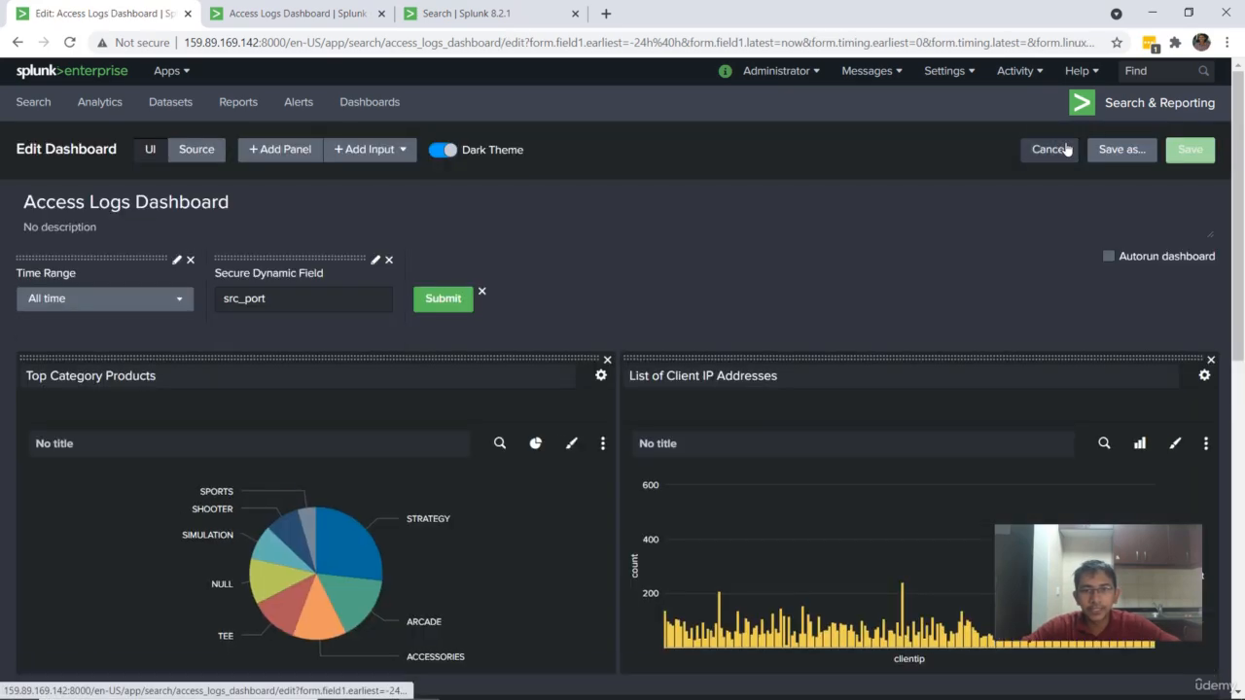
scroll(791, 311, "down", 5)
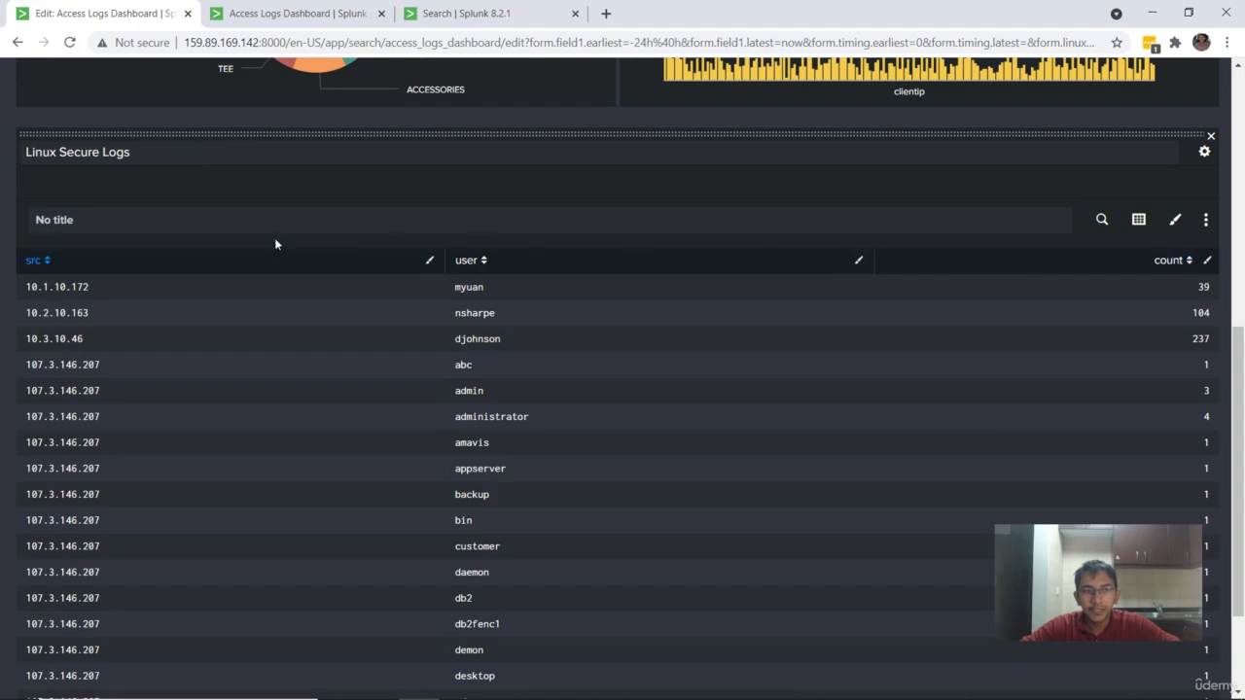
left_click(1103, 221)
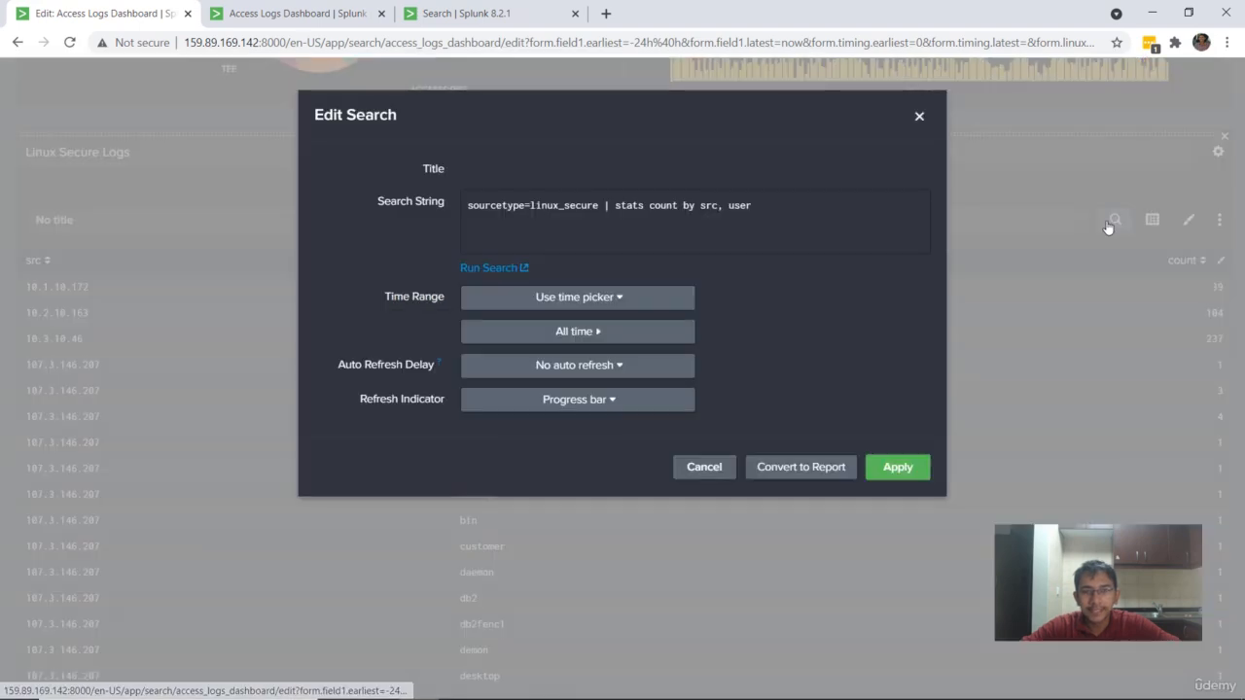
left_click(815, 211)
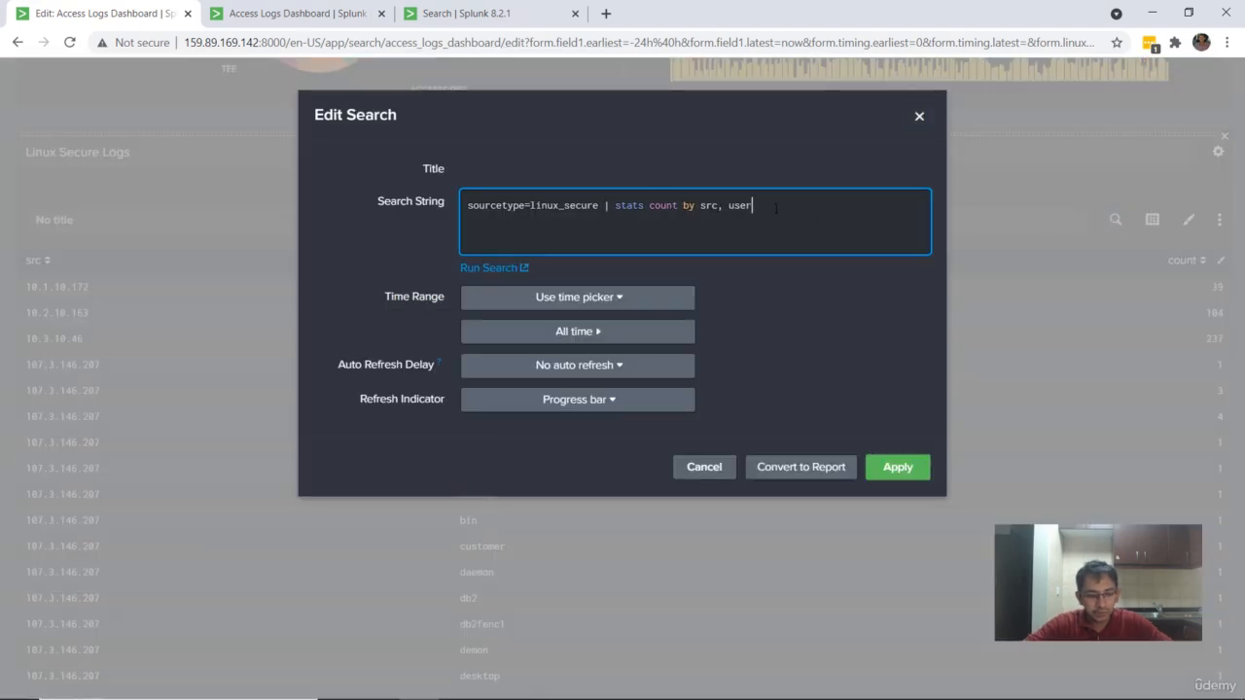
type(",")
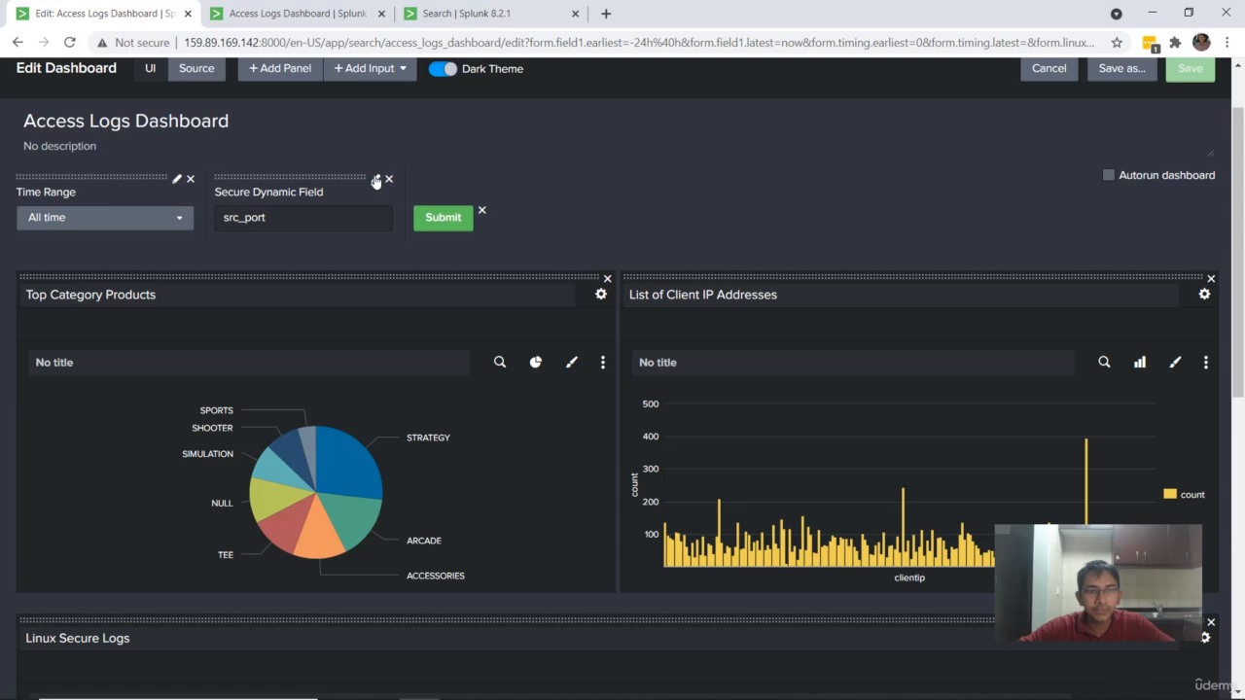
Step: Look up the token name in the Secure Dynamic Field input's settings and close them
left_click(375, 178)
double_click(443, 351)
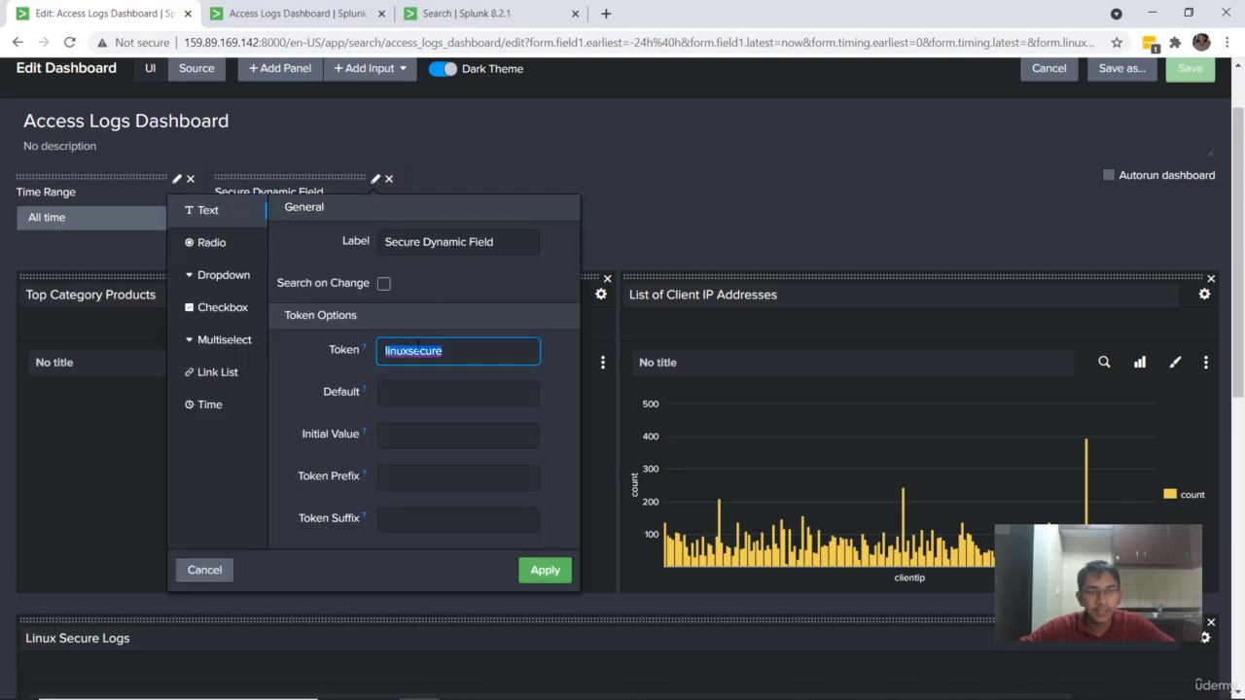
left_click(695, 215)
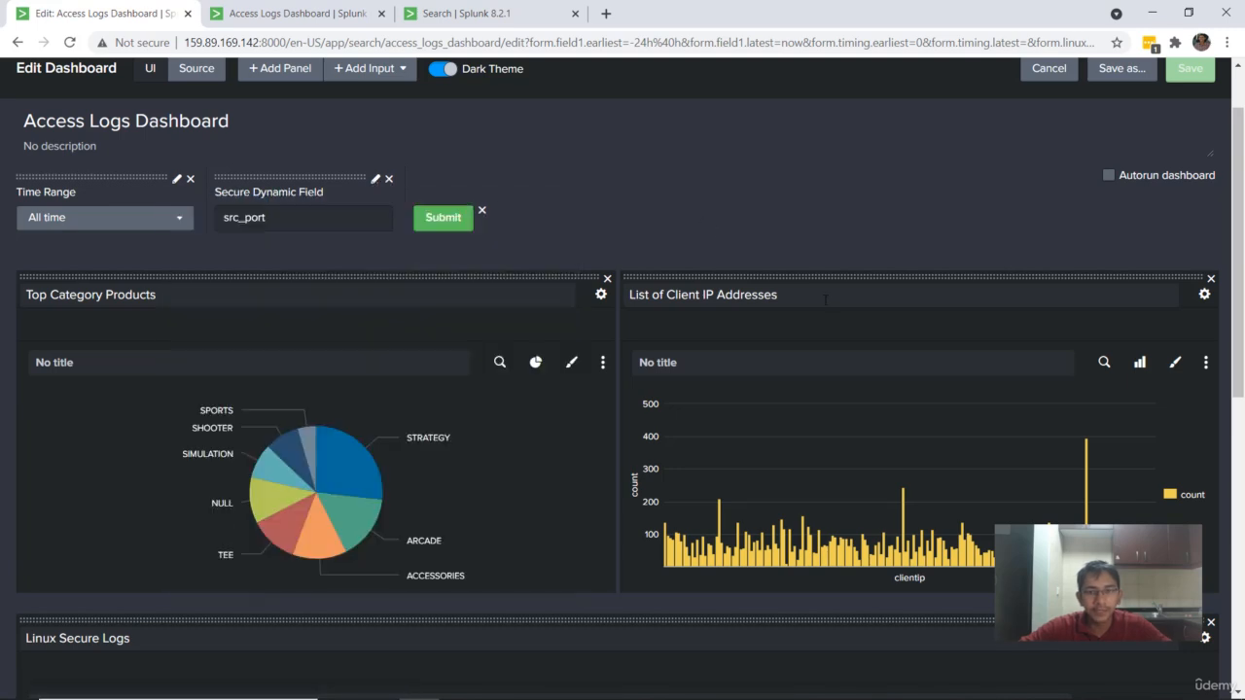
Step: Append ", $linuxsecure$" after user in the Linux Secure Logs panel's search string, apply it and save the dashboard
scroll(1095, 382, "down", 4)
left_click(1101, 300)
left_click(765, 204)
type(", $linuxsecure$")
left_click_drag(837, 206, 763, 205)
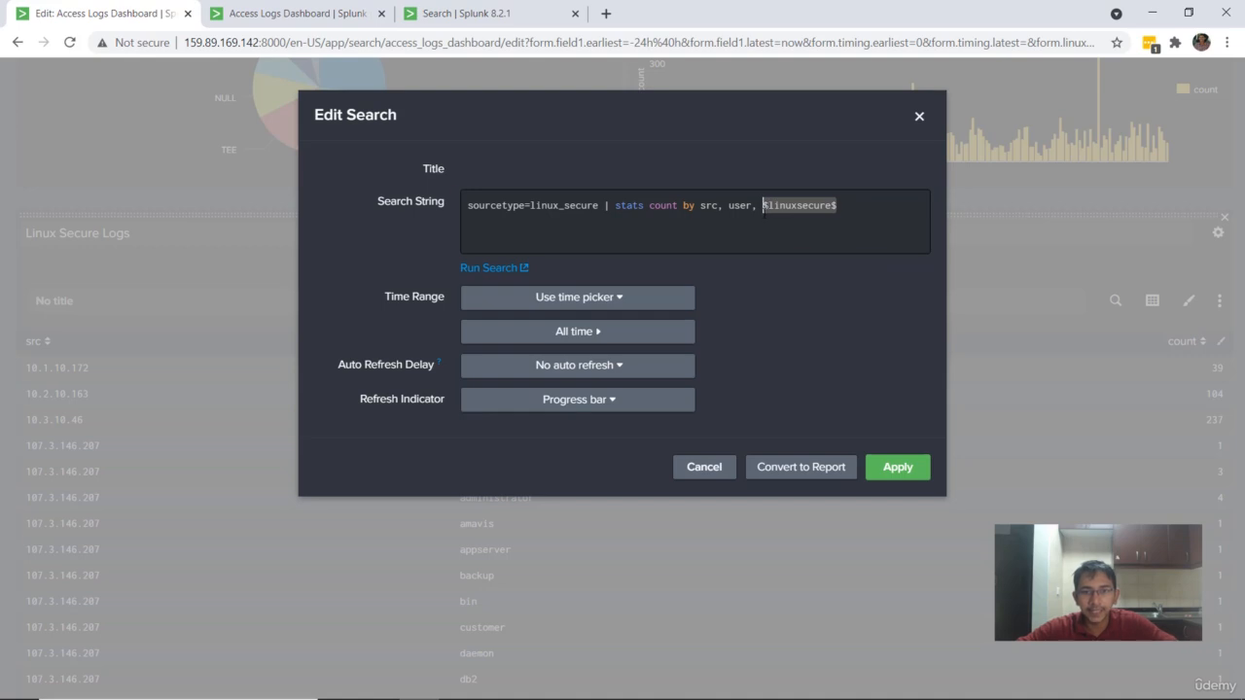
left_click(890, 471)
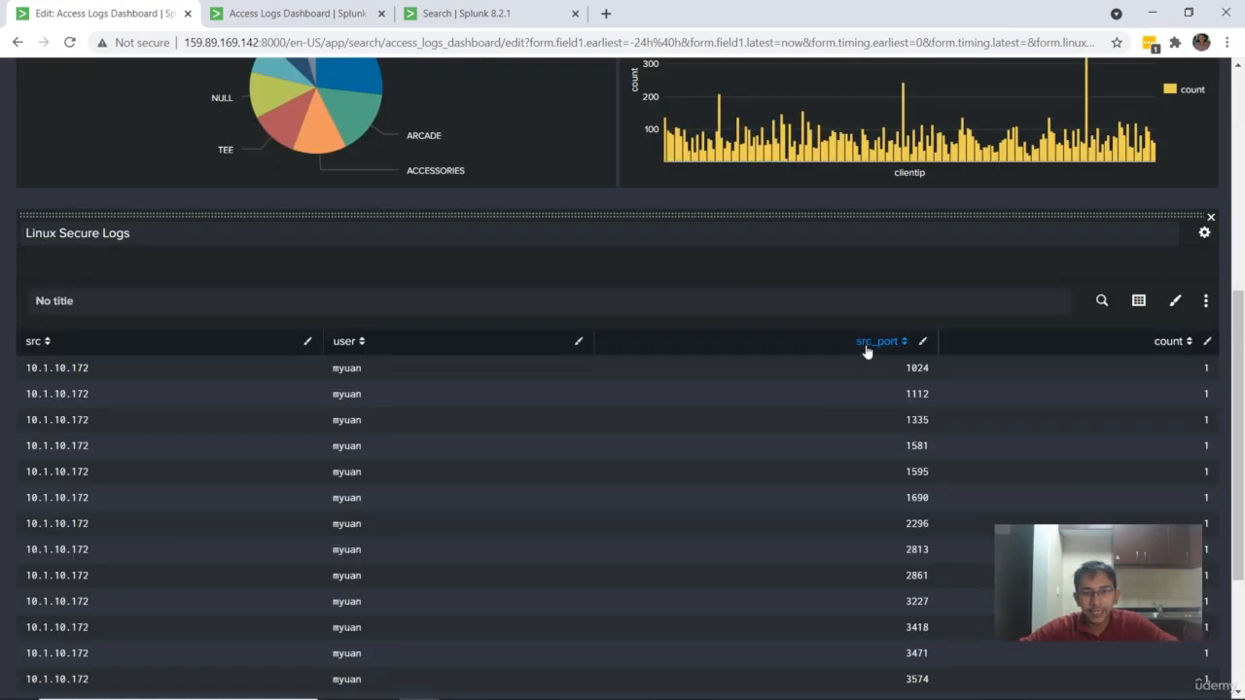
scroll(908, 412, "up", 5)
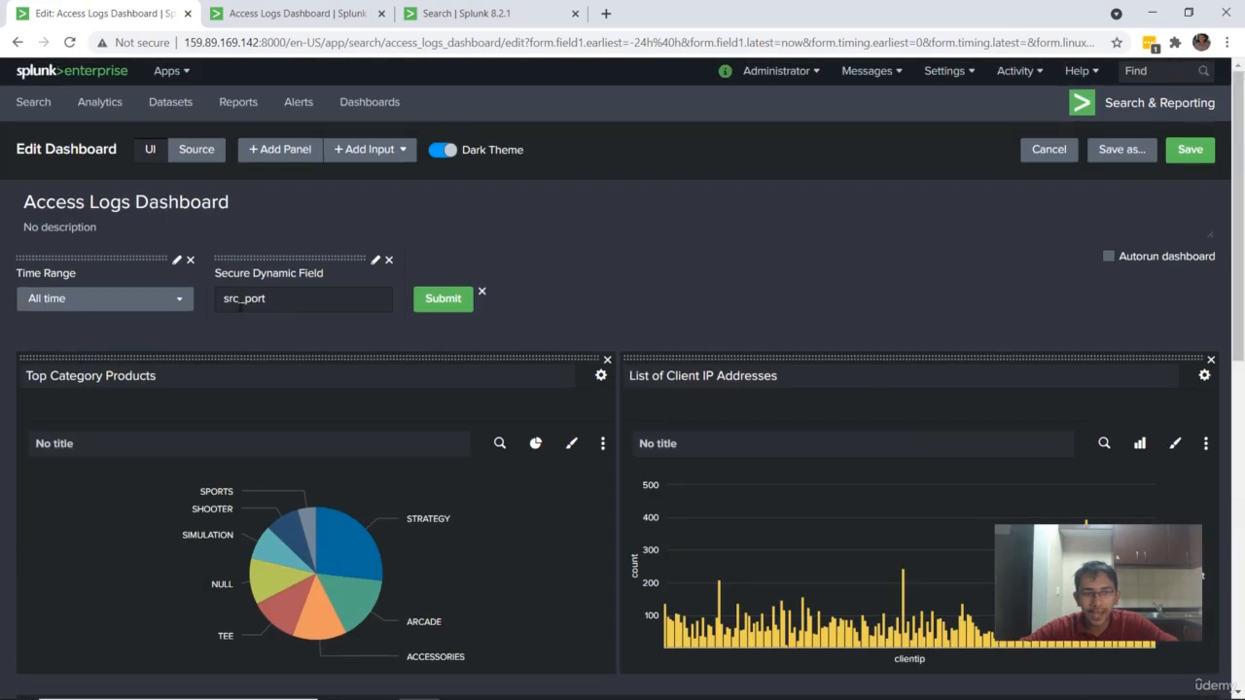
left_click(1189, 151)
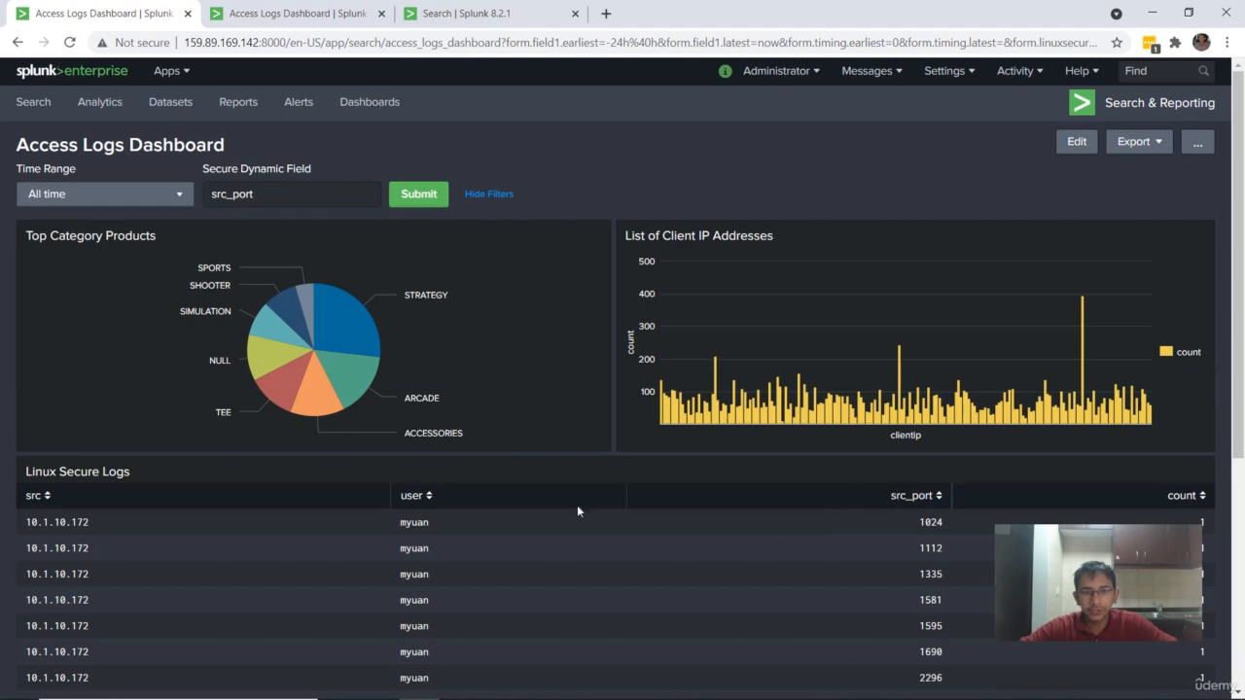
Step: Clear the Secure Dynamic Field input and submit the dashboard filters with it empty
left_click_drag(292, 194, 209, 193)
key("BackSpace")
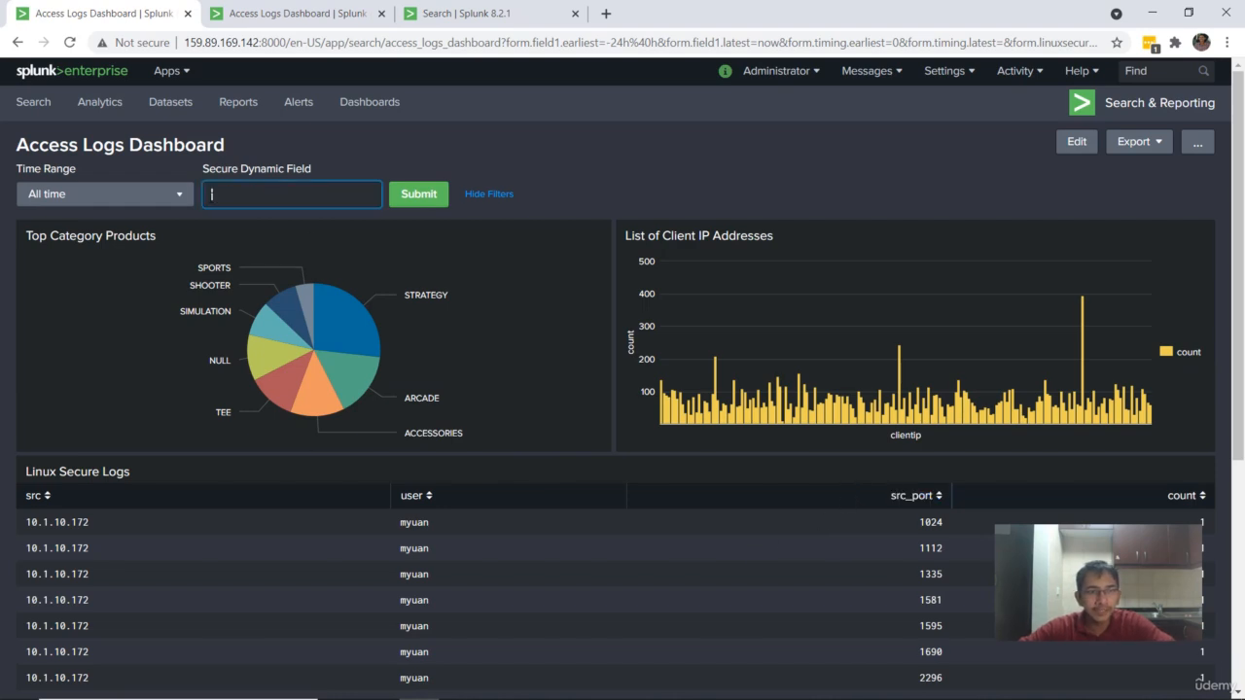
left_click(418, 199)
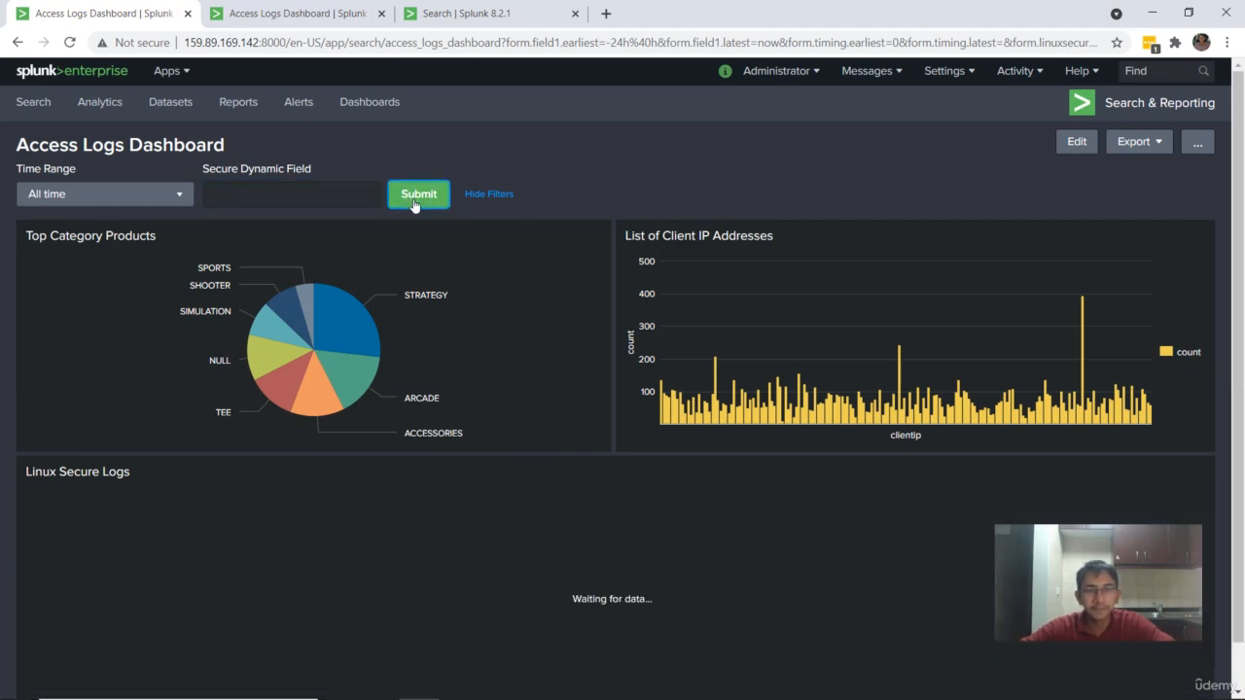
scroll(443, 229, "down", 1)
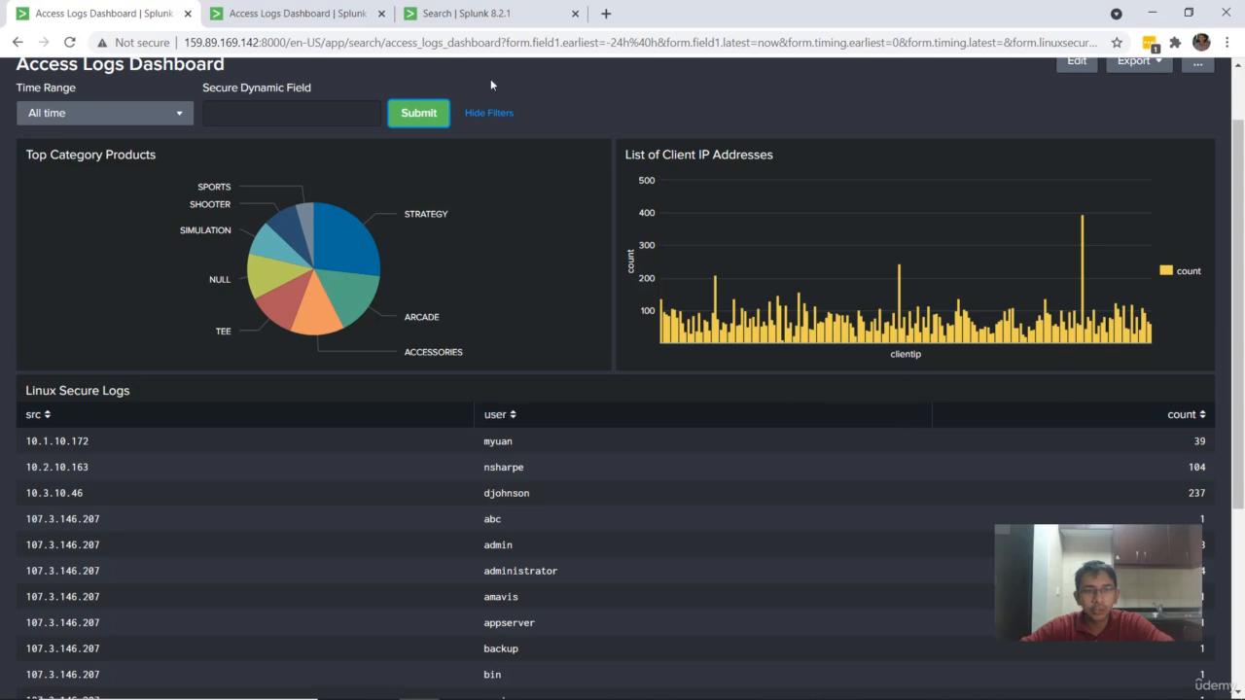
Step: Look up another field in the linux_secure search and submit the dashboard filters with Secure Dynamic Field set to sshd_protocol
left_click(492, 12)
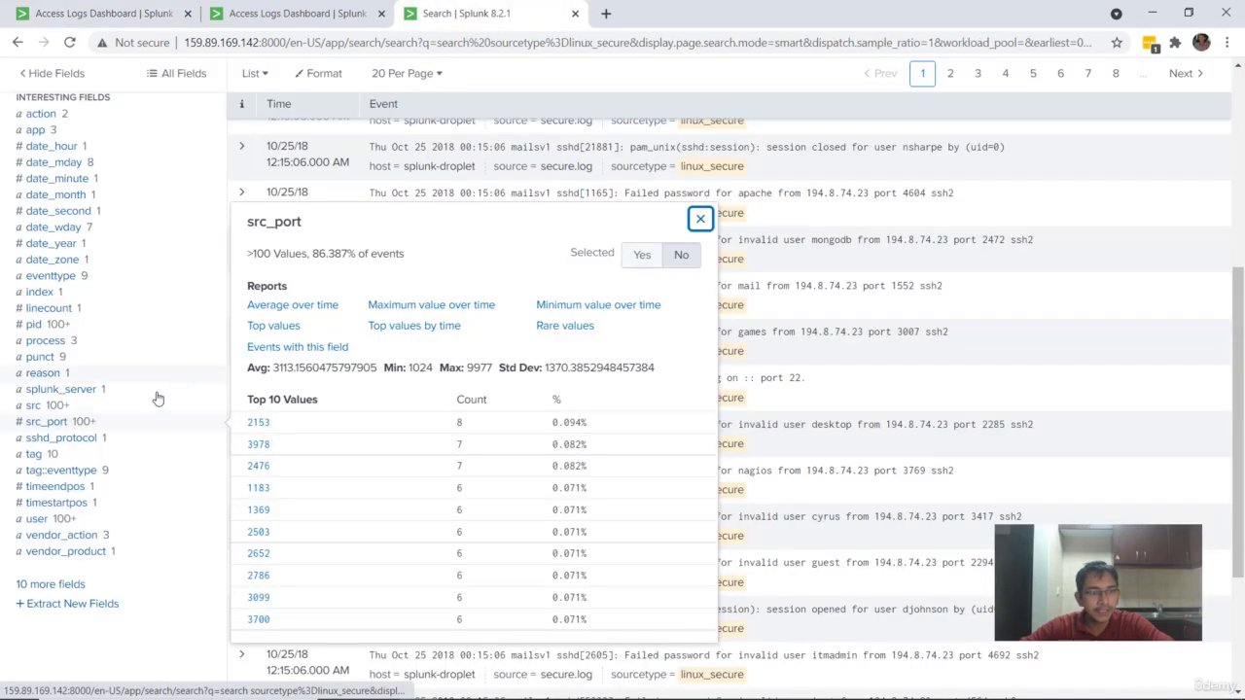
left_click(115, 443)
left_click(119, 20)
type("ssh")
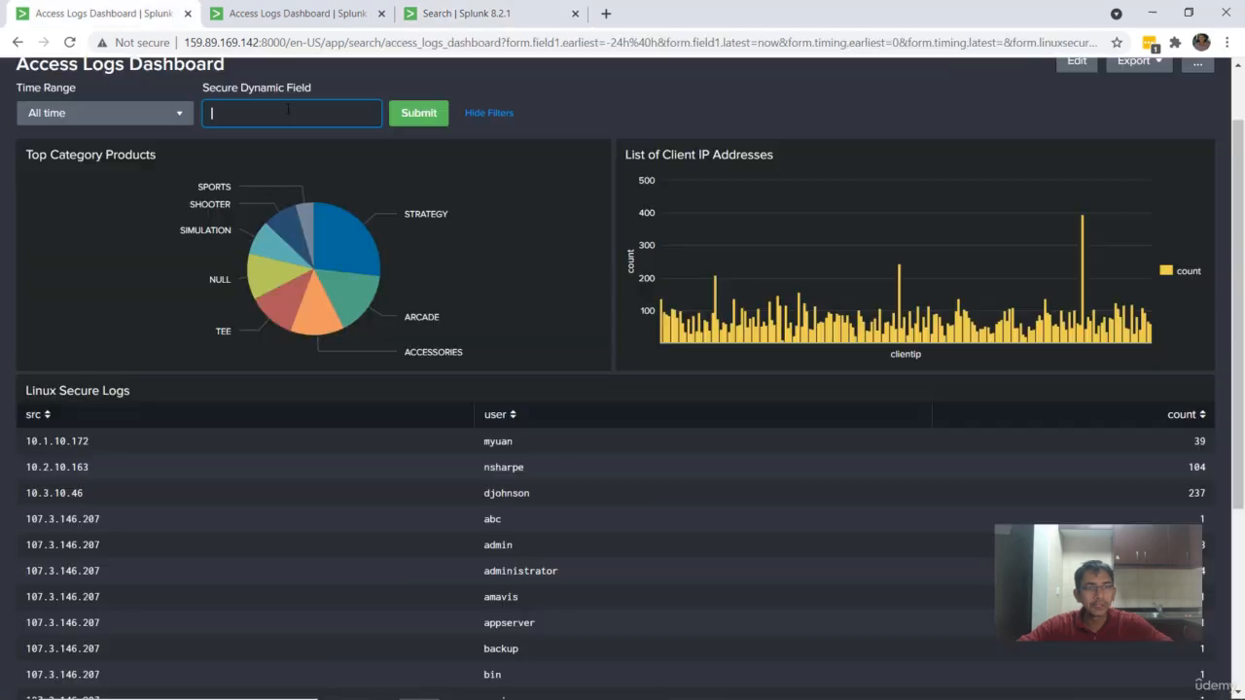
type("d_protocol")
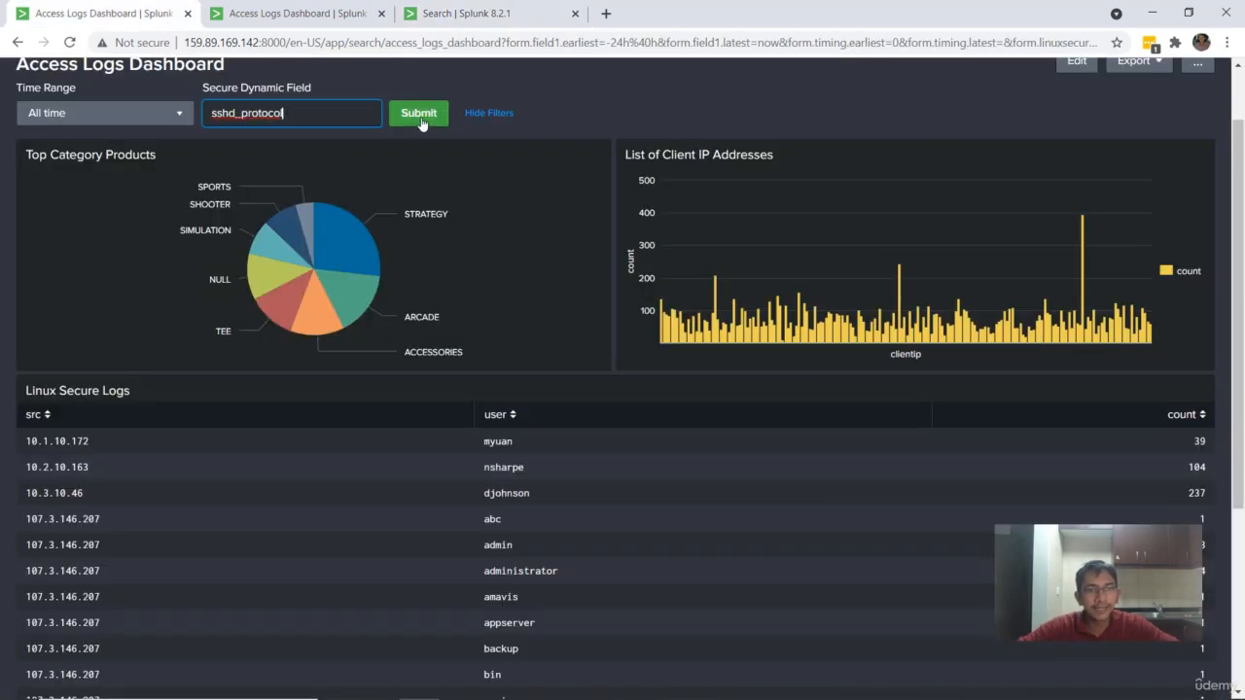
left_click(421, 114)
scroll(715, 429, "up", 1)
scroll(694, 348, "down", 4)
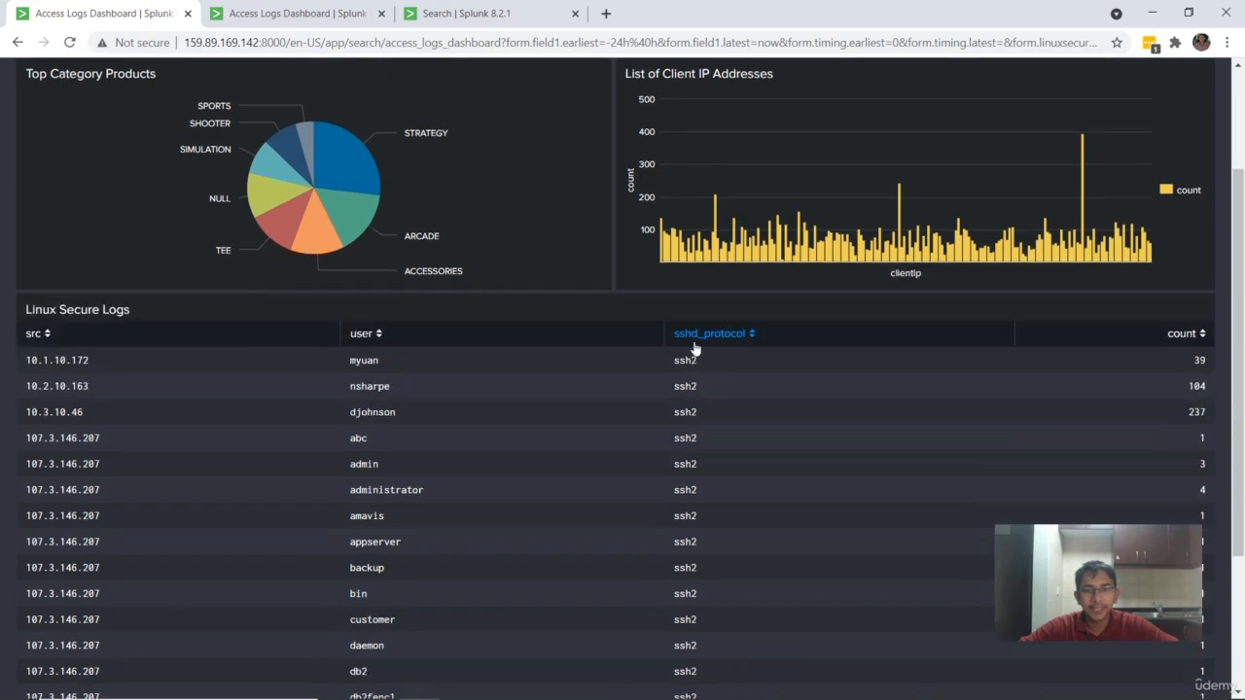
scroll(693, 340, "up", 4)
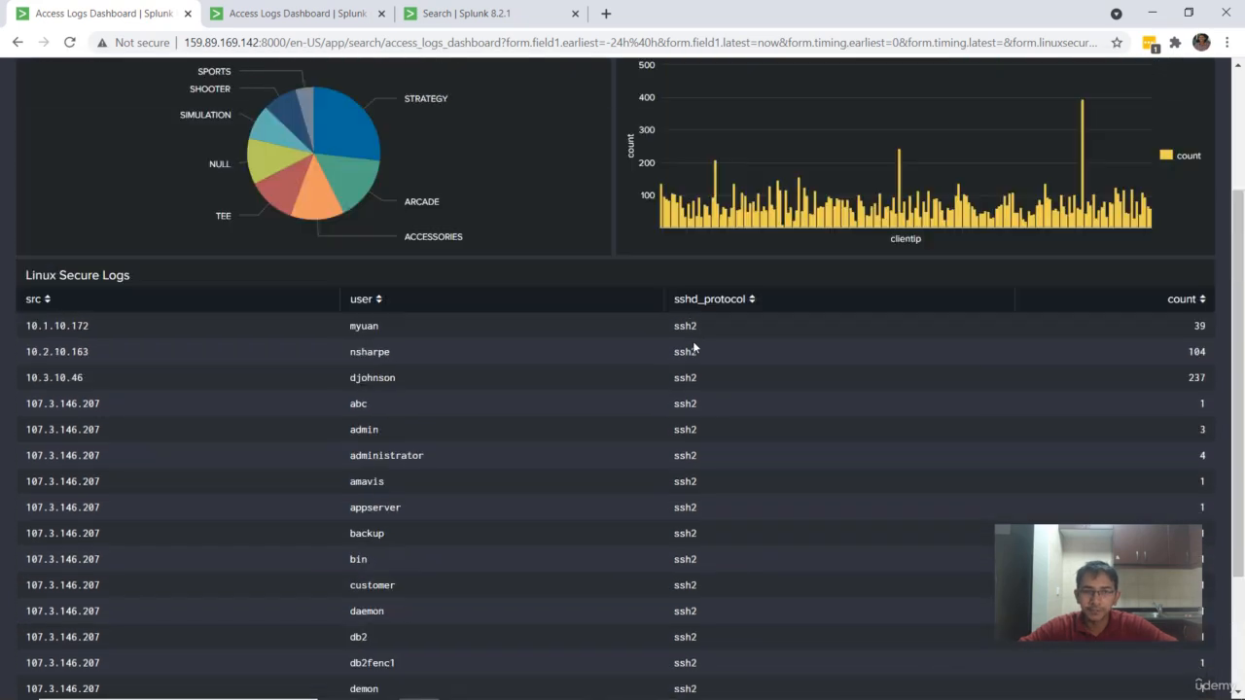
left_click(340, 170)
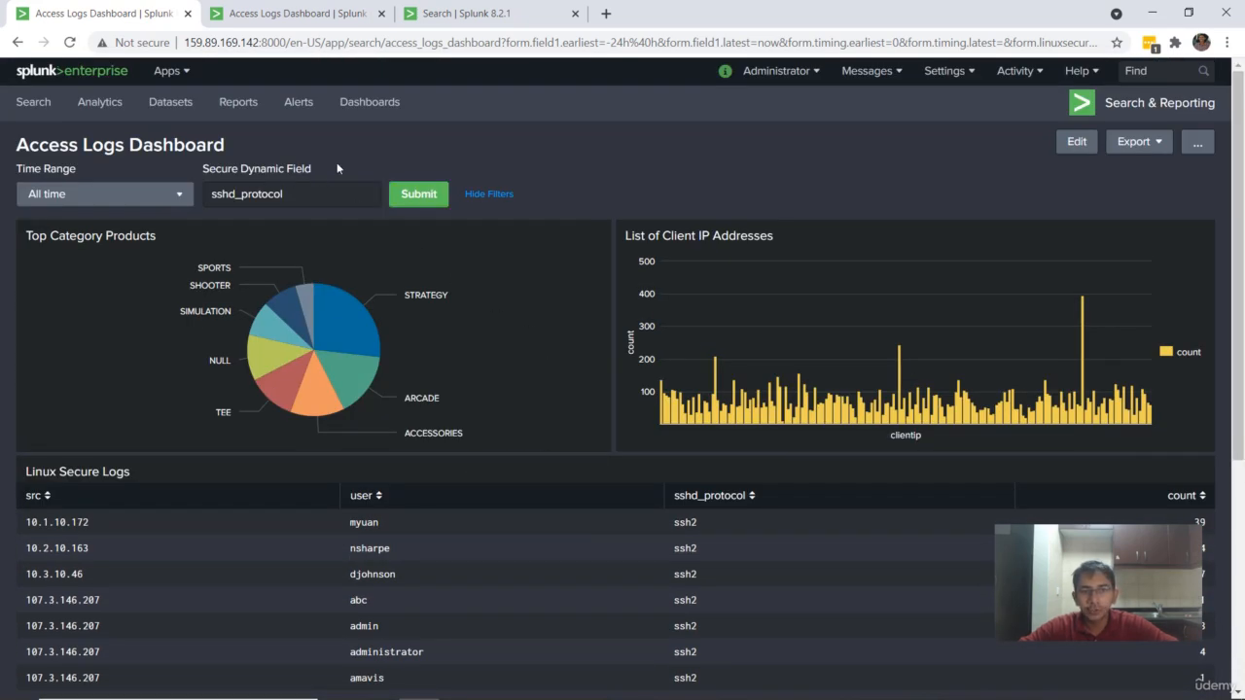